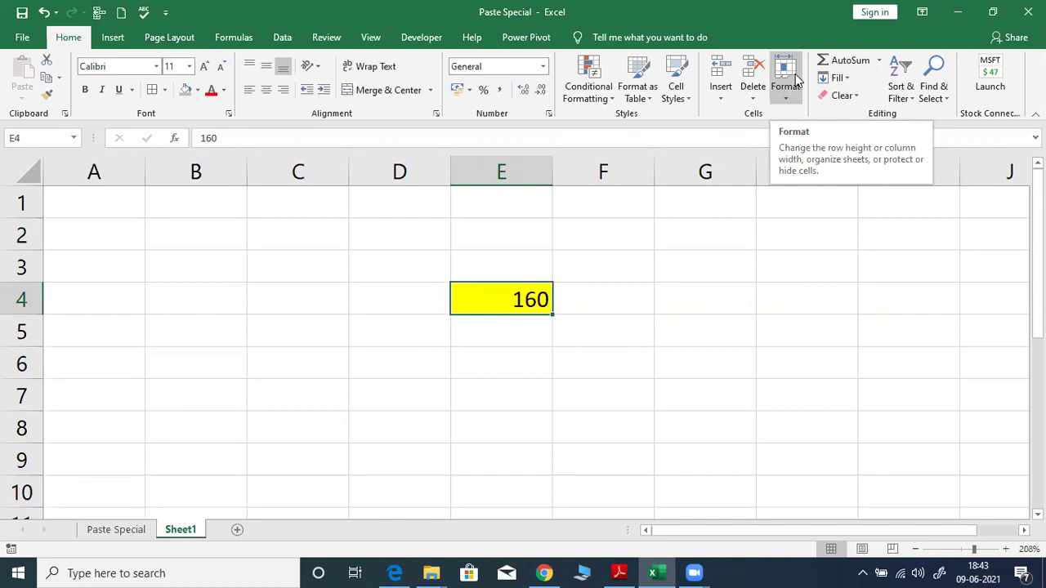
Select cell E4, which holds the yellow-filled 160
{"action": "key", "text": "Return"}
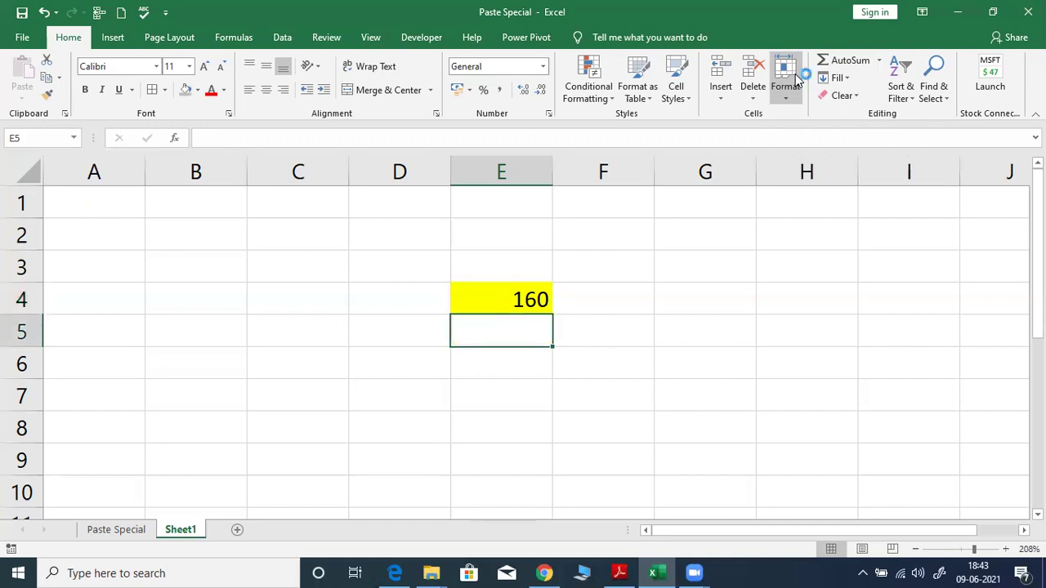
{"action": "key", "text": "Up"}
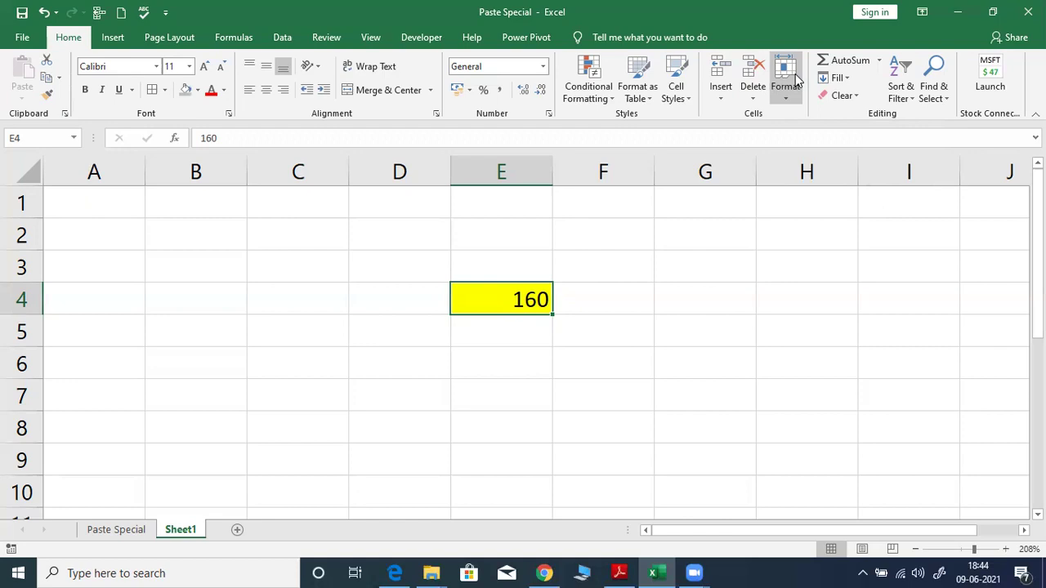
{"action": "key", "text": "Right"}
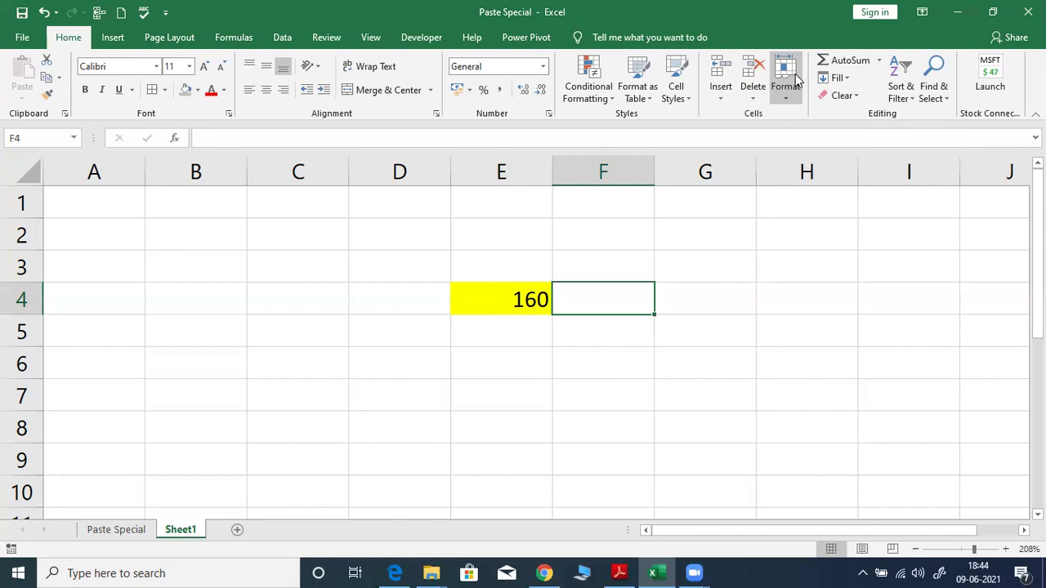
{"action": "key", "text": "Left"}
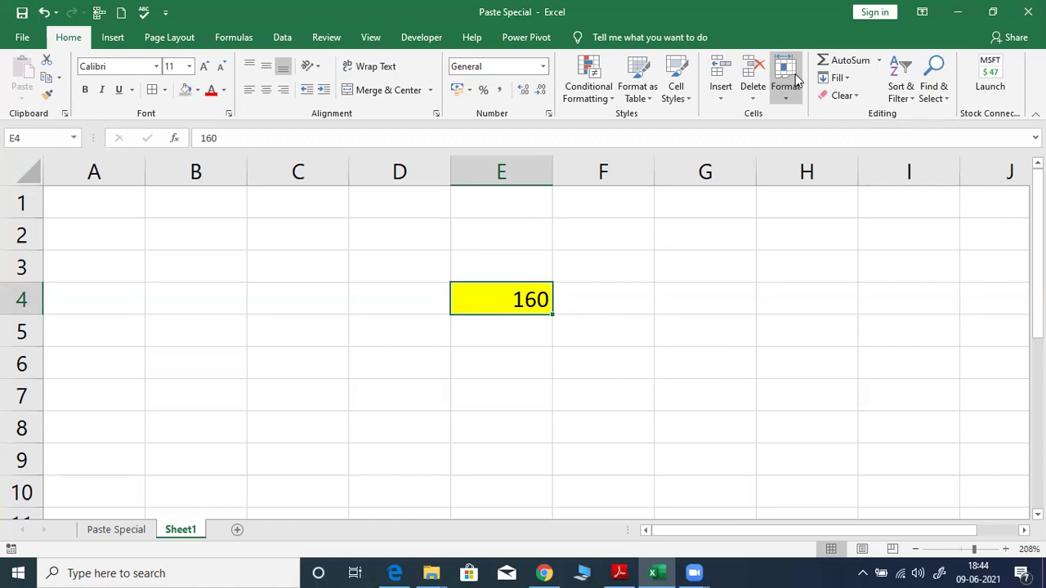
Paste E4's yellow 160 into F4 and clear the copy marquee
{"action": "key", "text": "ctrl+c"}
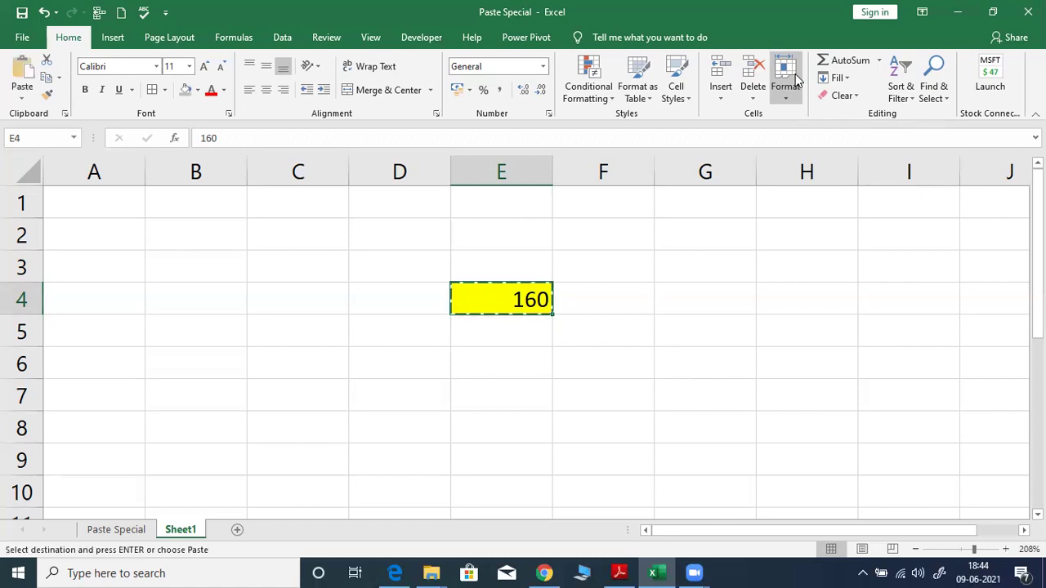
{"action": "key", "text": "Right"}
{"action": "key", "text": "ctrl+v"}
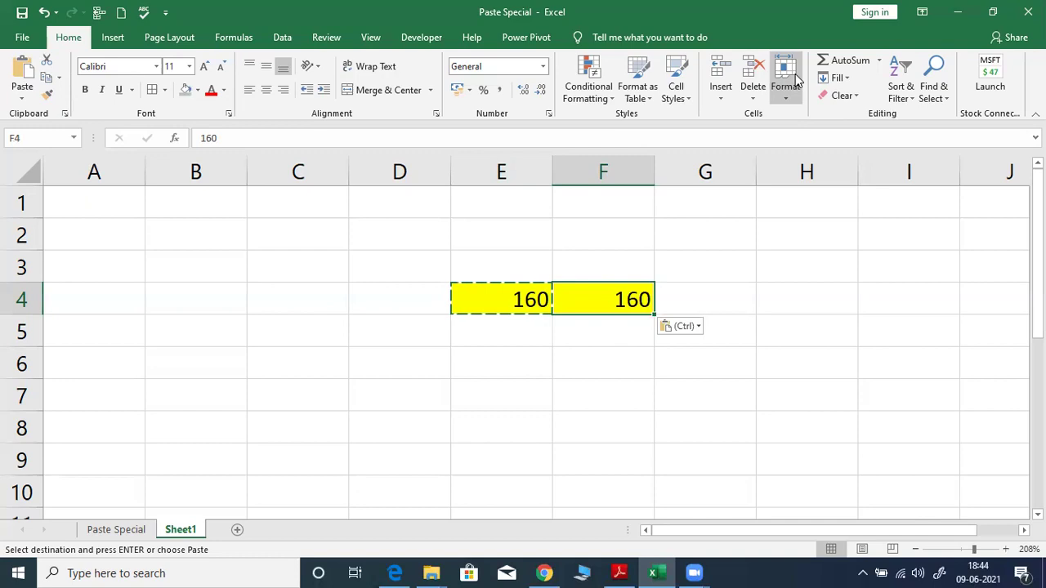
{"action": "key", "text": "Escape"}
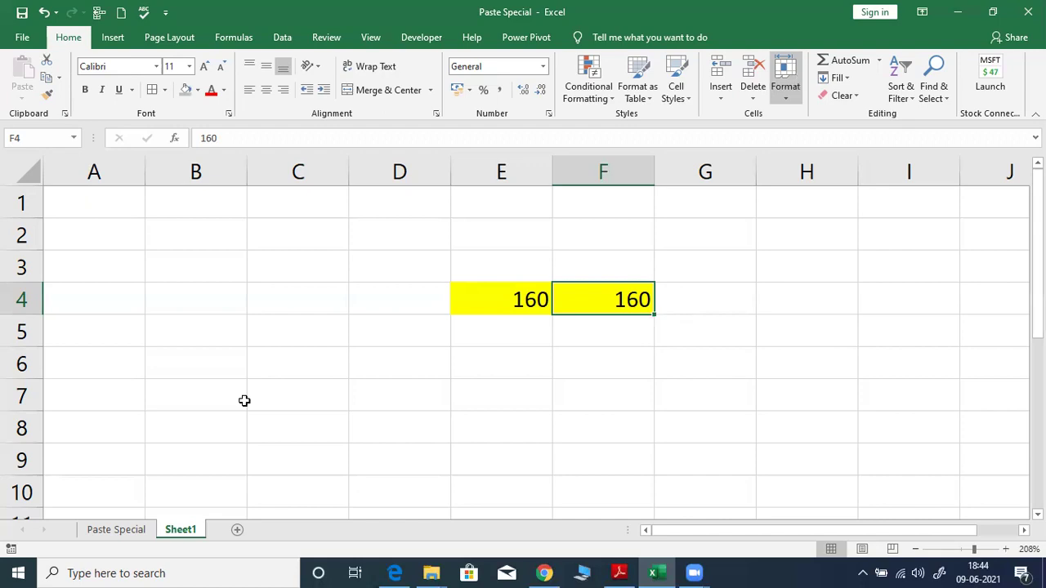
On the Paste Special sheet, AutoSum row 3 into F3 as =SUM(B3:E3), giving 161
{"action": "left_click", "coordinate": [129, 530]}
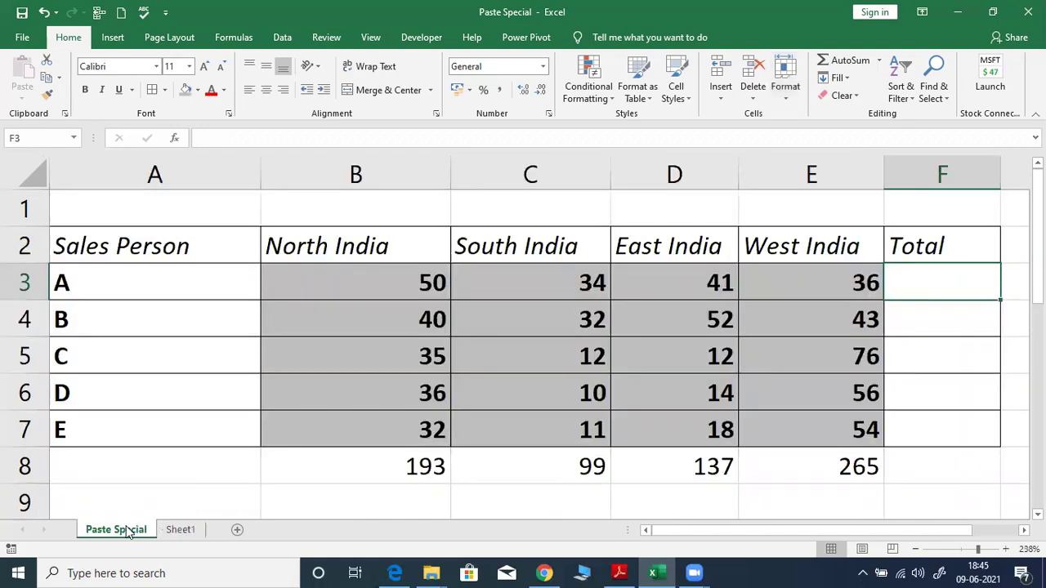
{"action": "left_click", "coordinate": [128, 531]}
{"action": "key", "text": "alt+equal"}
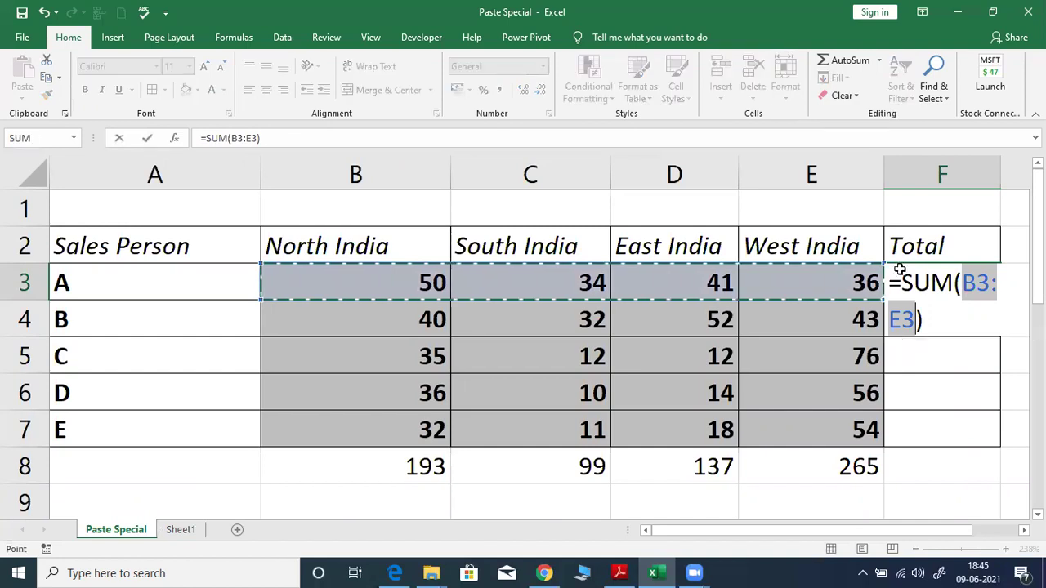
{"action": "key", "text": "Return"}
Apply a dark orange fill to the 161 total in F3
{"action": "left_click", "coordinate": [899, 269]}
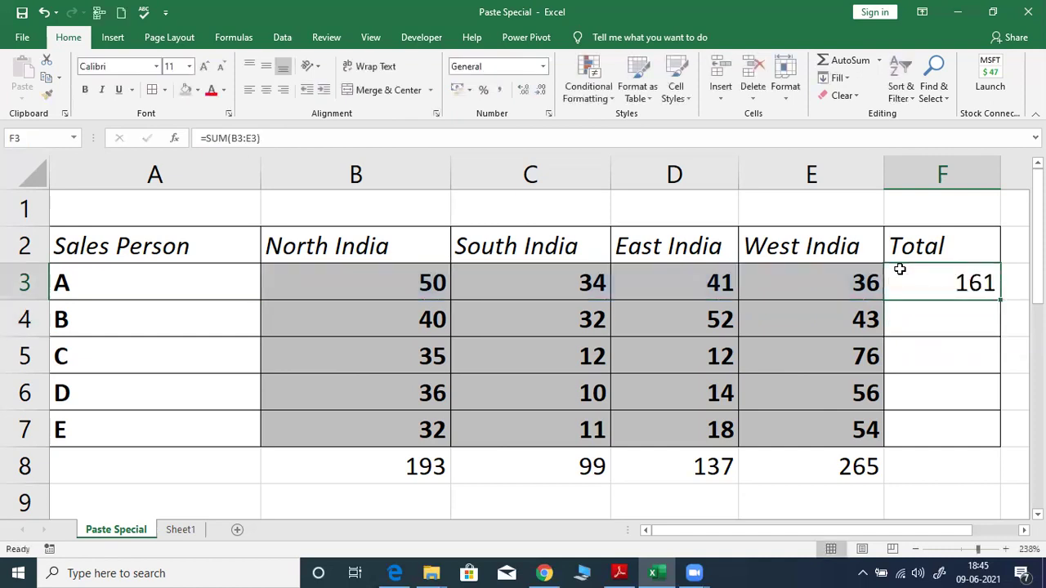
{"action": "left_click", "coordinate": [224, 90]}
{"action": "left_click", "coordinate": [197, 90]}
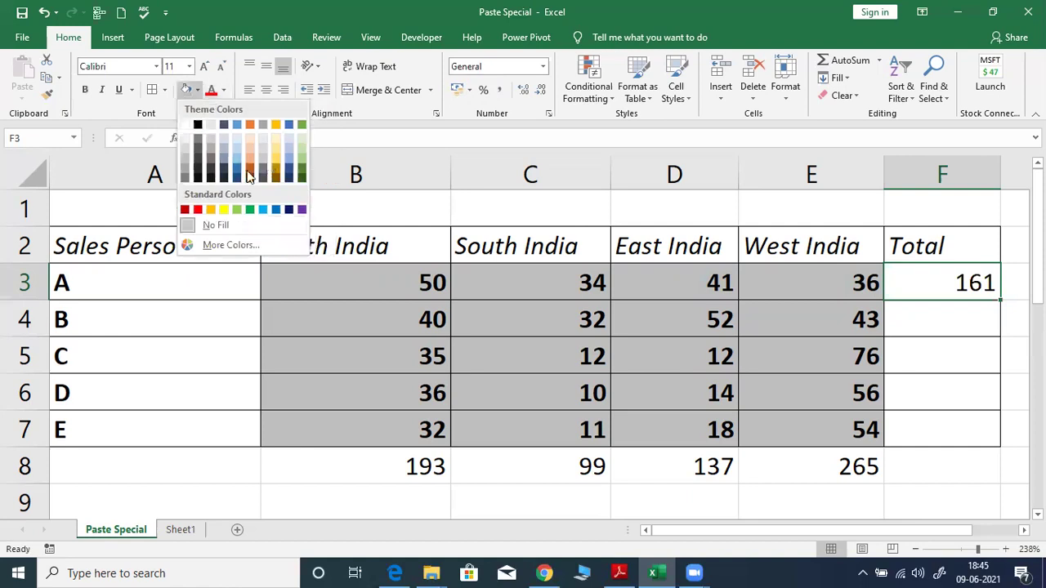
{"action": "left_click", "coordinate": [249, 170]}
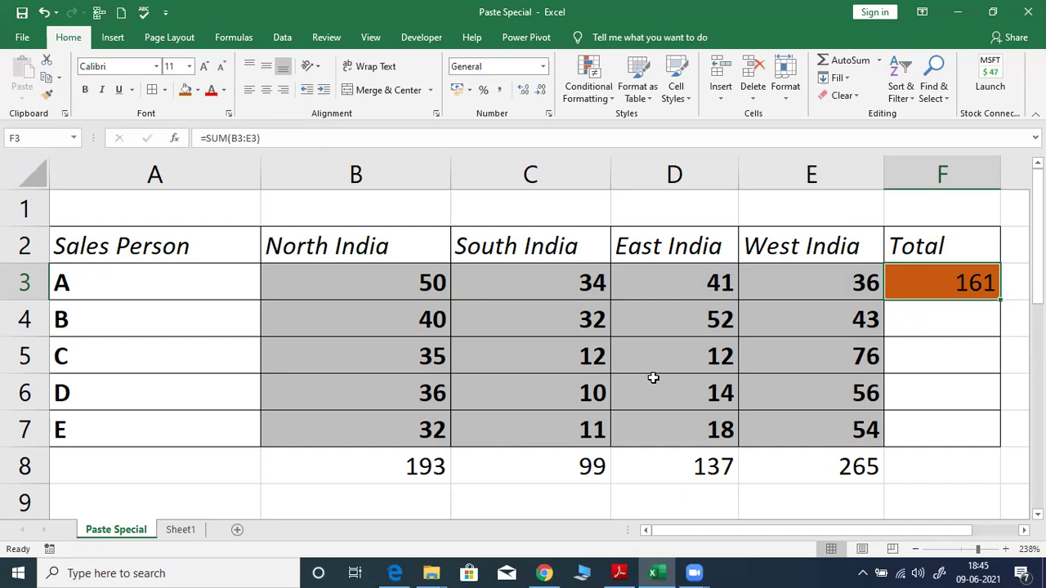
{"action": "key", "text": "ctrl+c"}
{"action": "key", "text": "shift+Down"}
{"action": "key", "text": "shift+Down"}
{"action": "key", "text": "shift+Down"}
{"action": "key", "text": "shift+Down"}
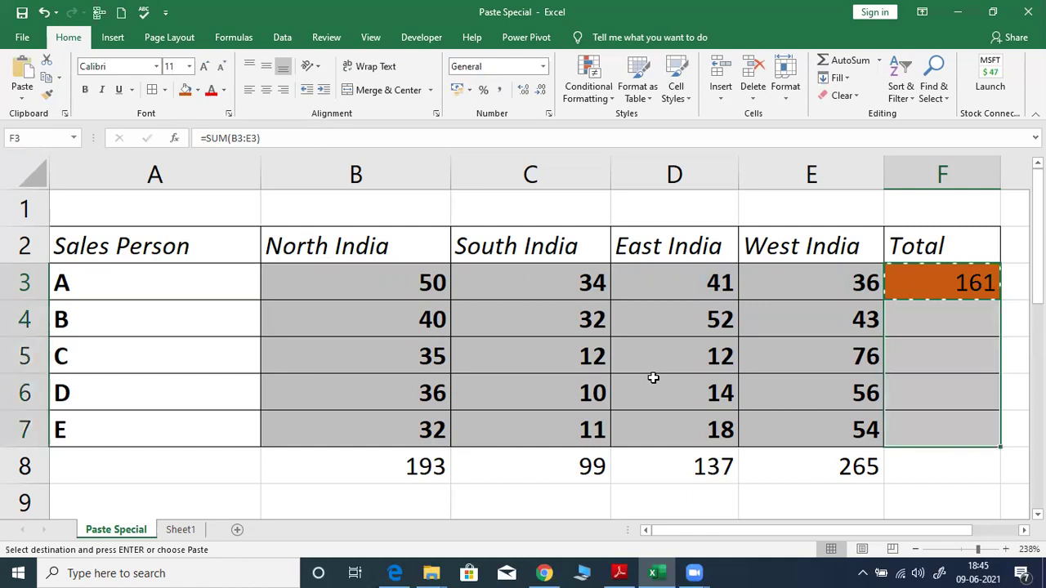
{"action": "key", "text": "ctrl+v"}
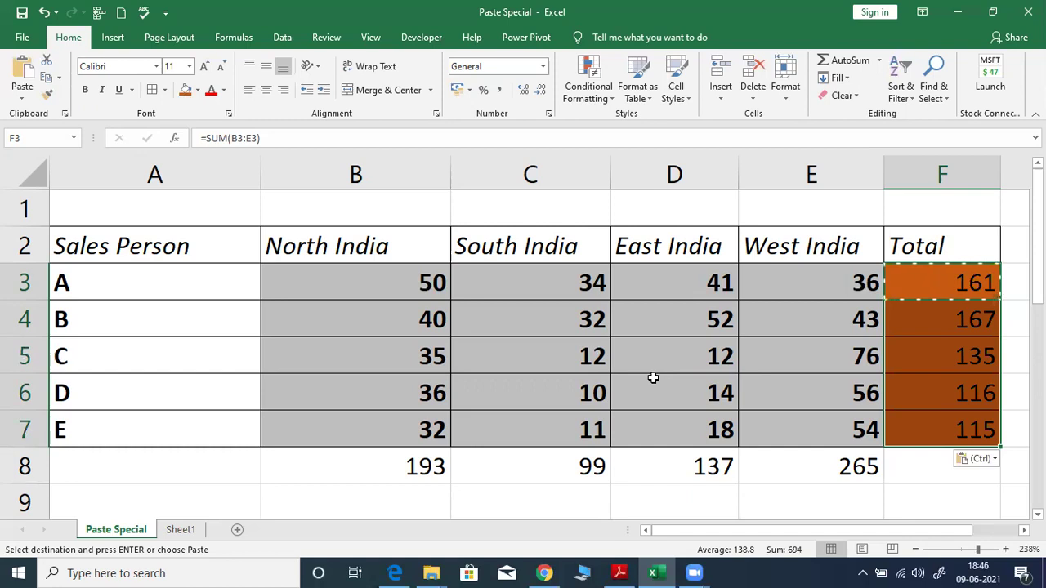
{"action": "key", "text": "ctrl+z"}
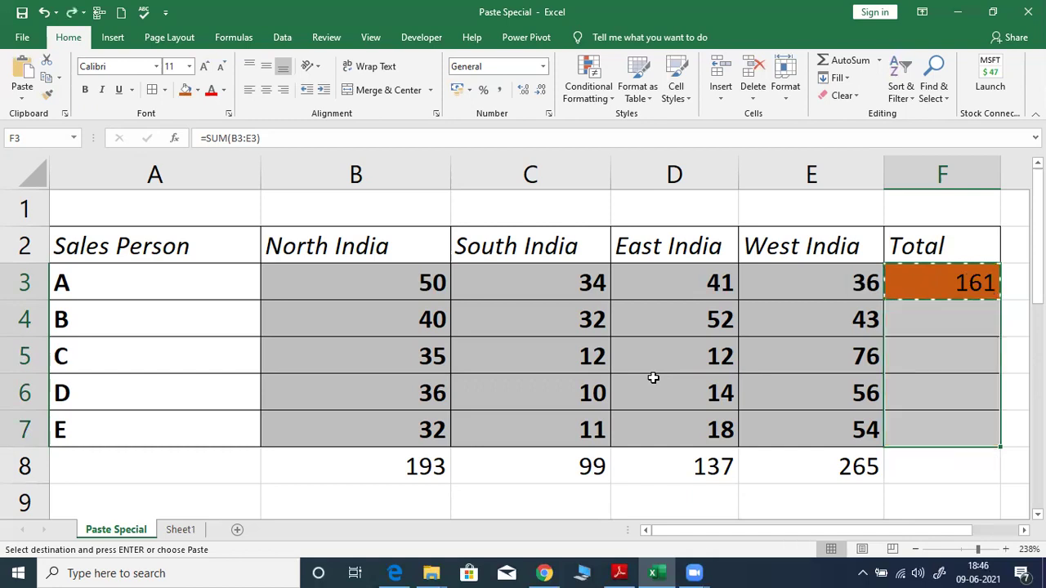
{"action": "key", "text": "Escape"}
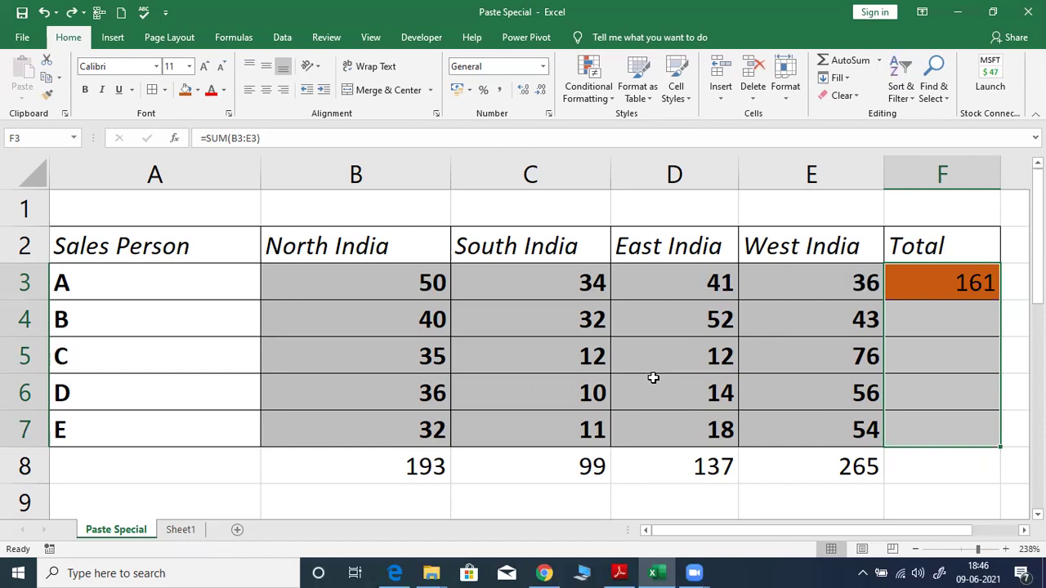
Copy the orange 161 total in F3 and select F4:F7 as the destination
{"action": "key", "text": "shift+Up"}
{"action": "key", "text": "shift+Up"}
{"action": "key", "text": "shift+Up"}
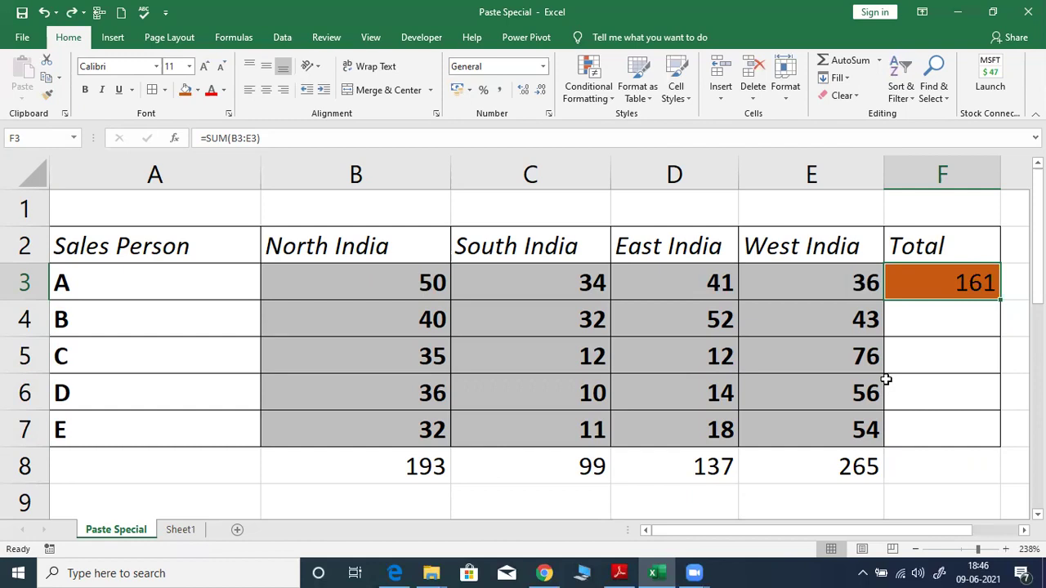
{"action": "key", "text": "ctrl+c"}
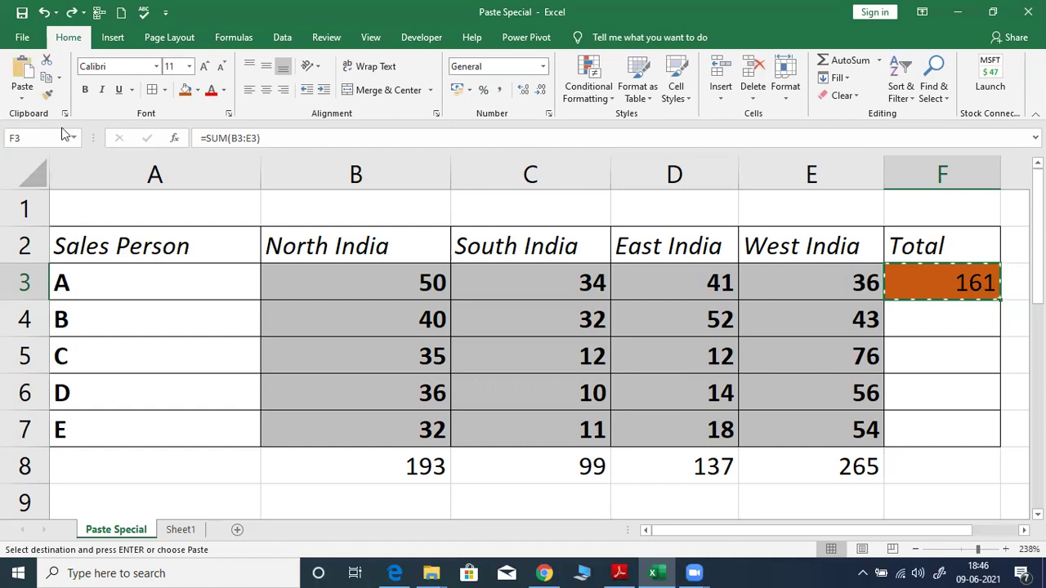
{"action": "left_click", "coordinate": [22, 97]}
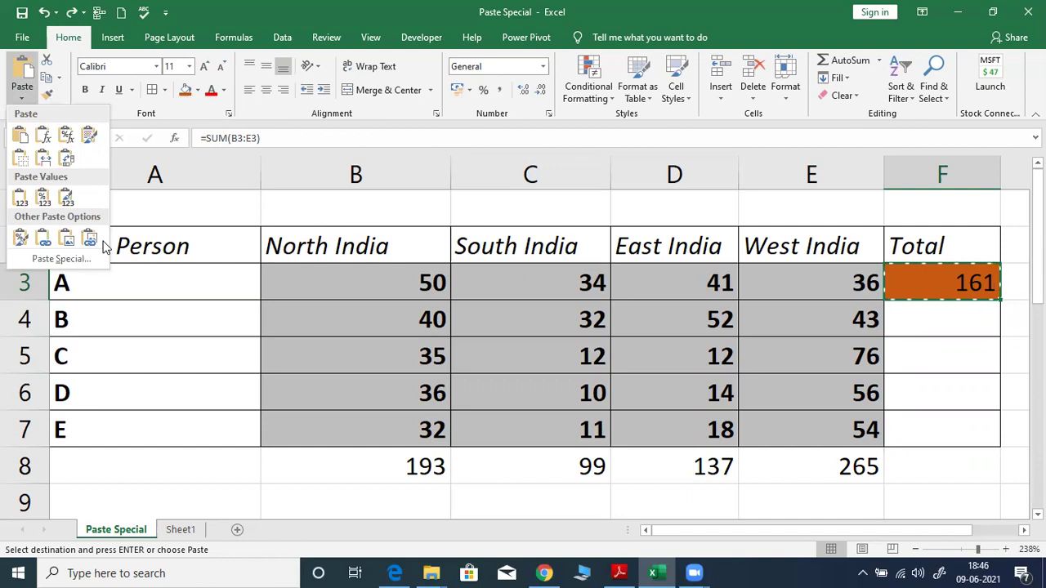
{"action": "left_click", "coordinate": [101, 241]}
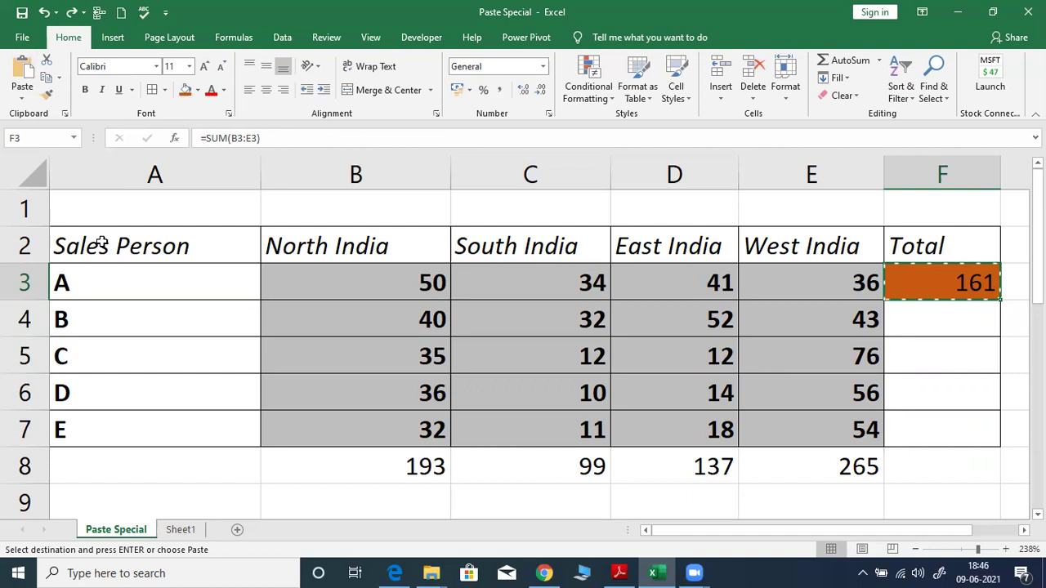
{"action": "key", "text": "Down"}
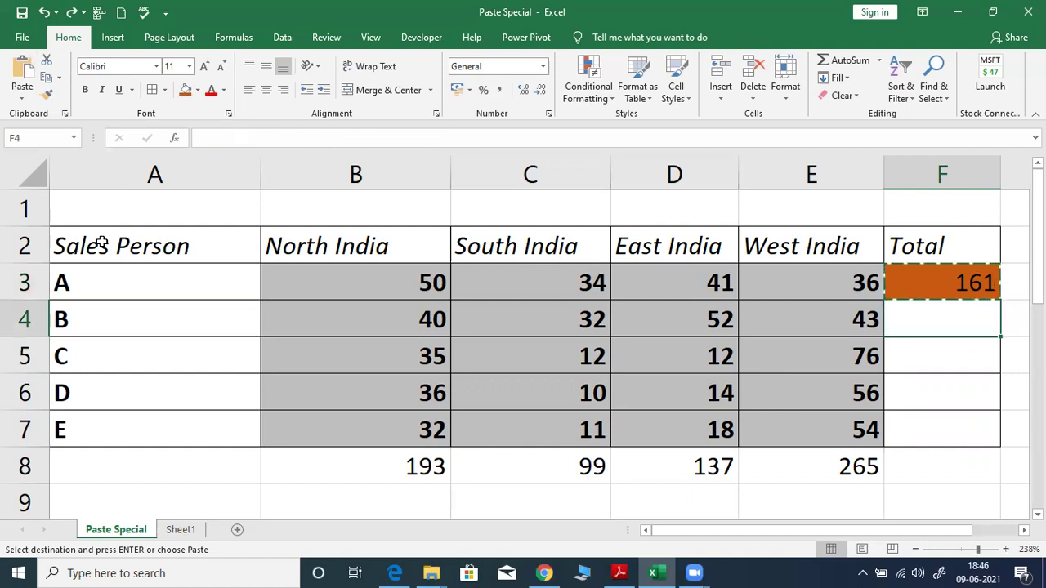
{"action": "key", "text": "shift+Down"}
{"action": "key", "text": "shift+Down"}
{"action": "key", "text": "shift+Down"}
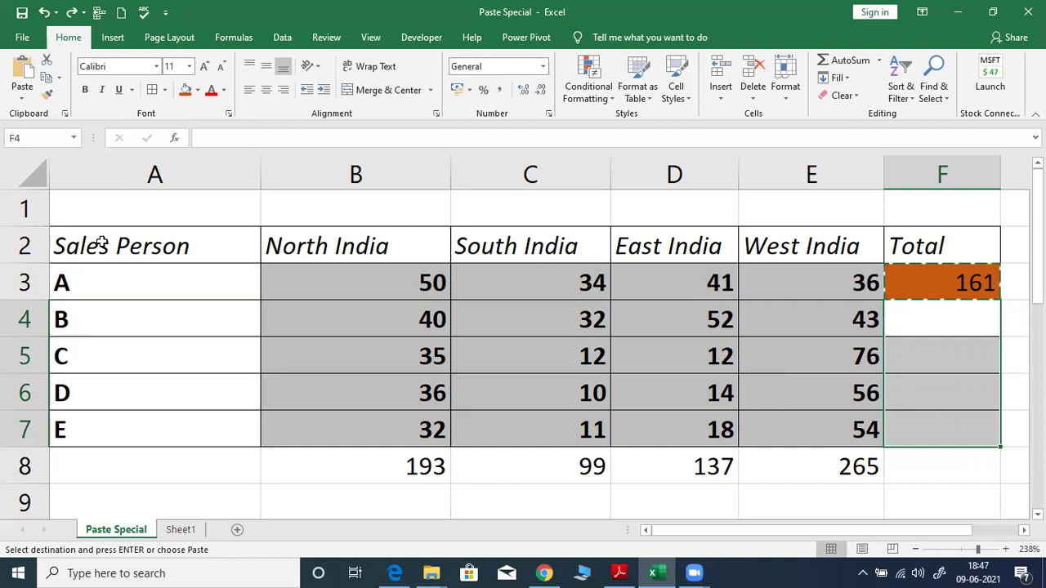
Paste Special formulas only into F4:F7, giving 167, 135, 116 and 115 without fill
{"action": "key", "text": "alt"}
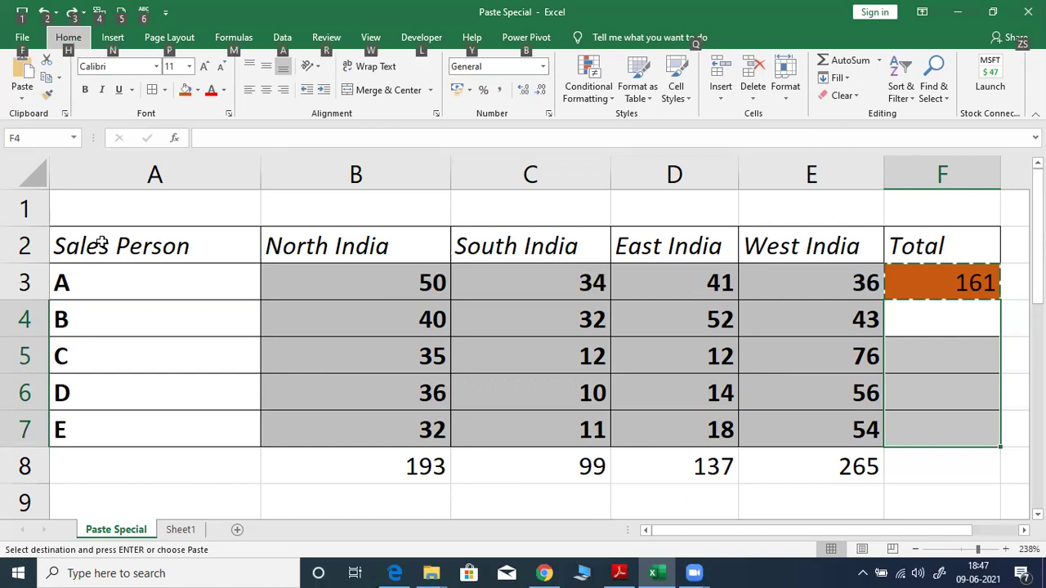
{"action": "key", "text": "e"}
{"action": "key", "text": "s"}
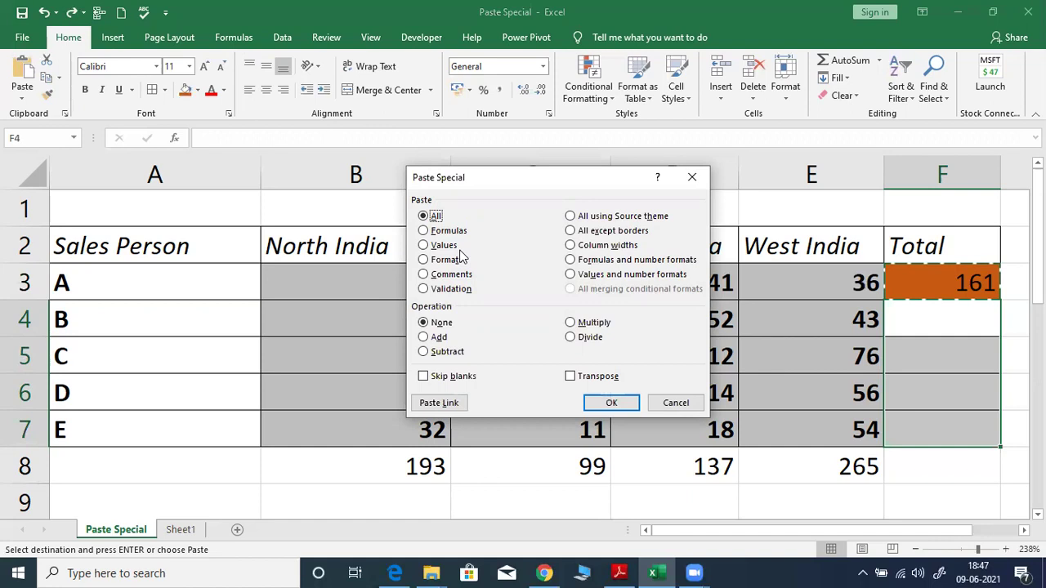
{"action": "key", "text": "f"}
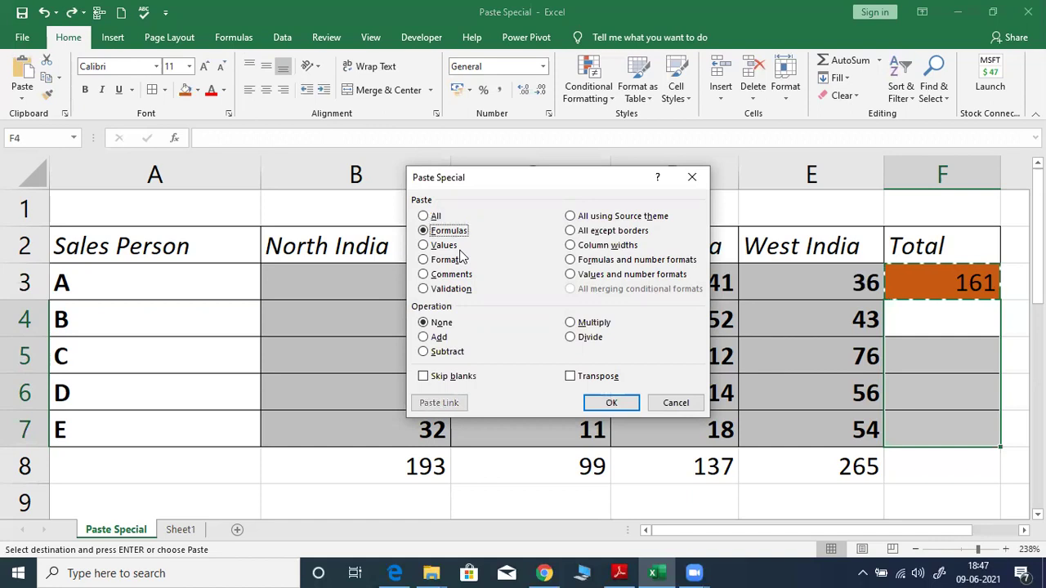
{"action": "key", "text": "Return"}
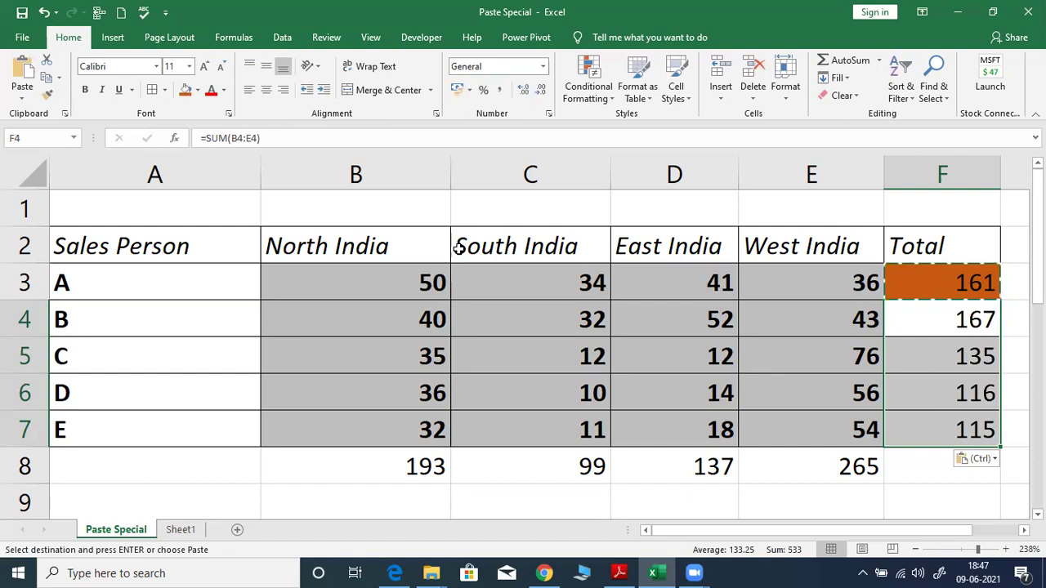
Clear the copy marquee on the Total column and scroll to view the Sales Person Wise Sales list
{"action": "key", "text": "Escape"}
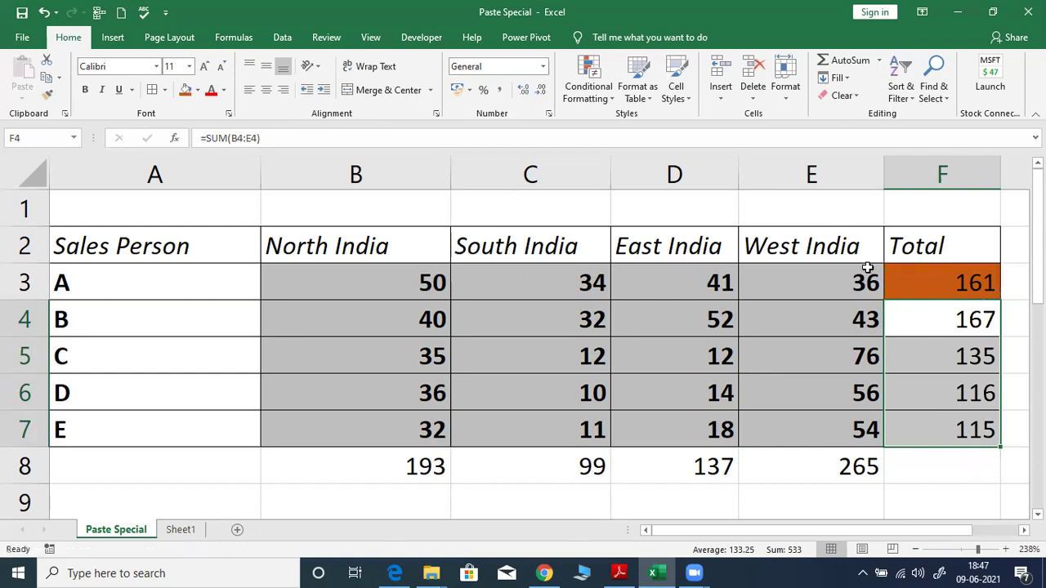
{"action": "scroll", "coordinate": [979, 226], "scroll_direction": "down", "scroll_amount": 1}
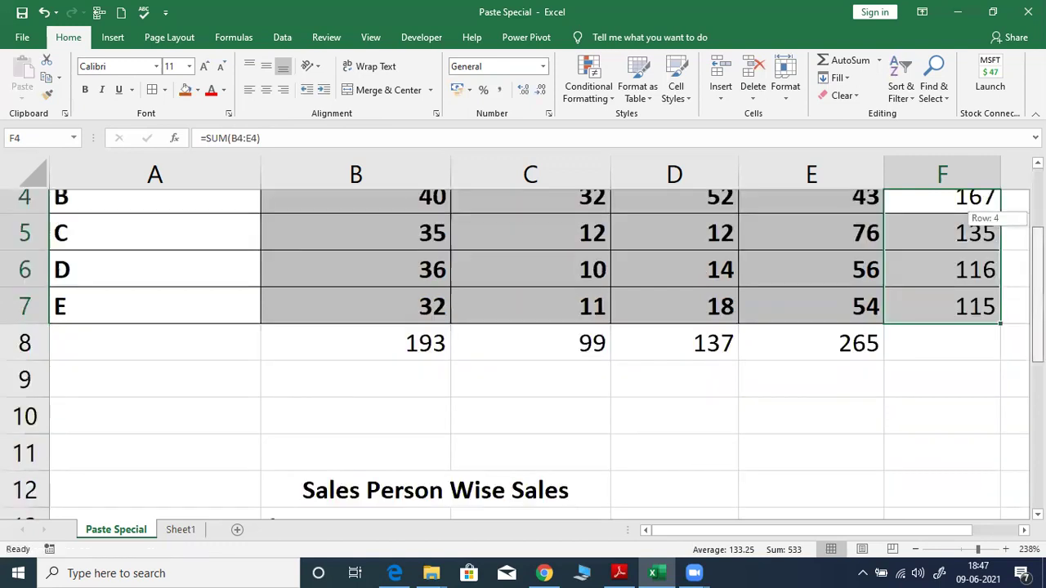
{"action": "scroll", "coordinate": [504, 492], "scroll_direction": "down", "scroll_amount": 1}
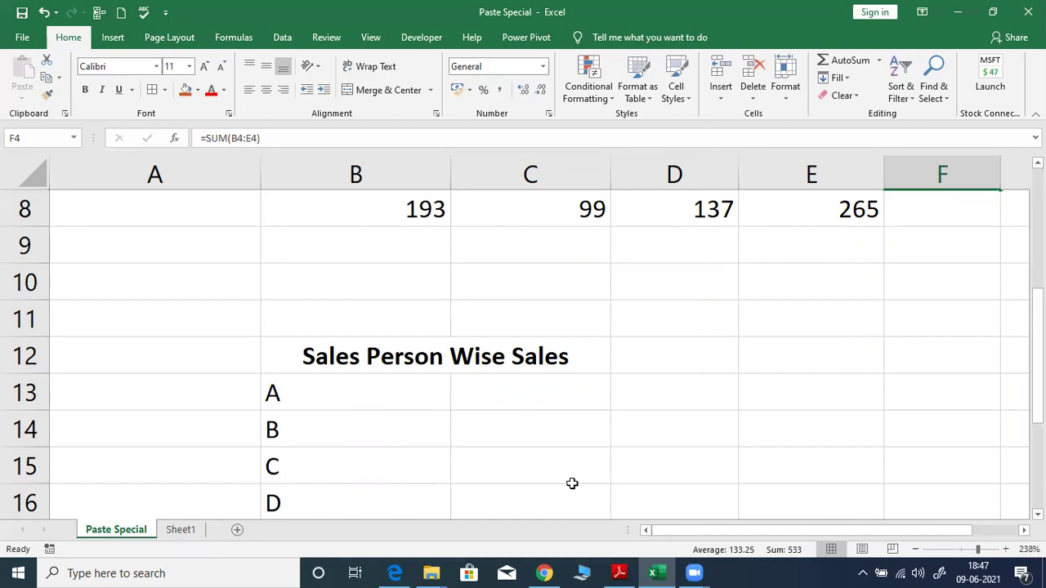
{"action": "left_click_drag", "start_coordinate": [1037, 315], "coordinate": [941, 276]}
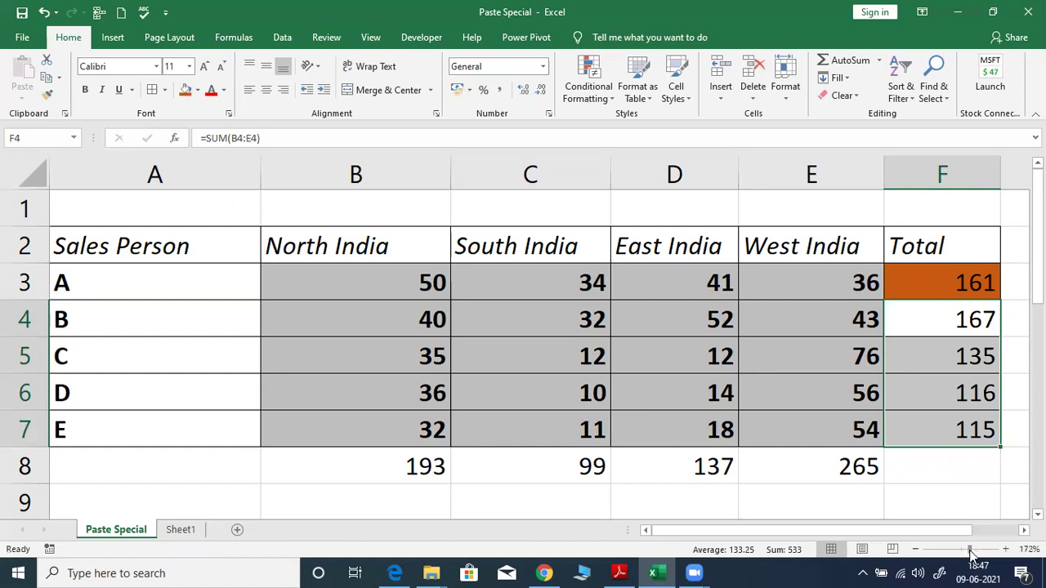
Copy the totals in F3:F7 and select C13 beside the salesperson names
{"action": "scroll", "coordinate": [764, 409], "scroll_direction": "down", "scroll_amount": 4, "text": "ctrl"}
{"action": "left_click", "coordinate": [689, 246]}
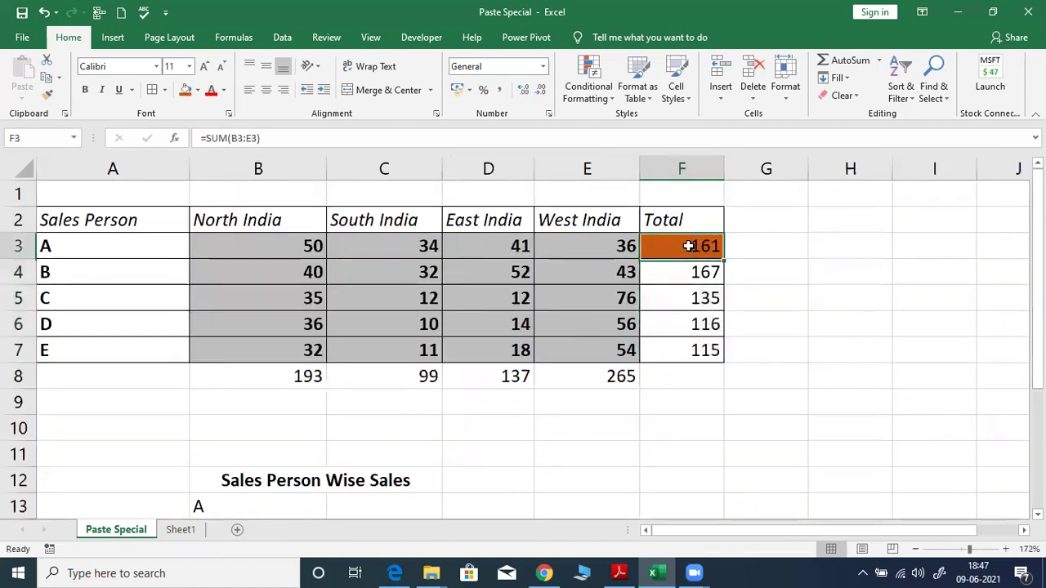
{"action": "key", "text": "ctrl+shift+Down"}
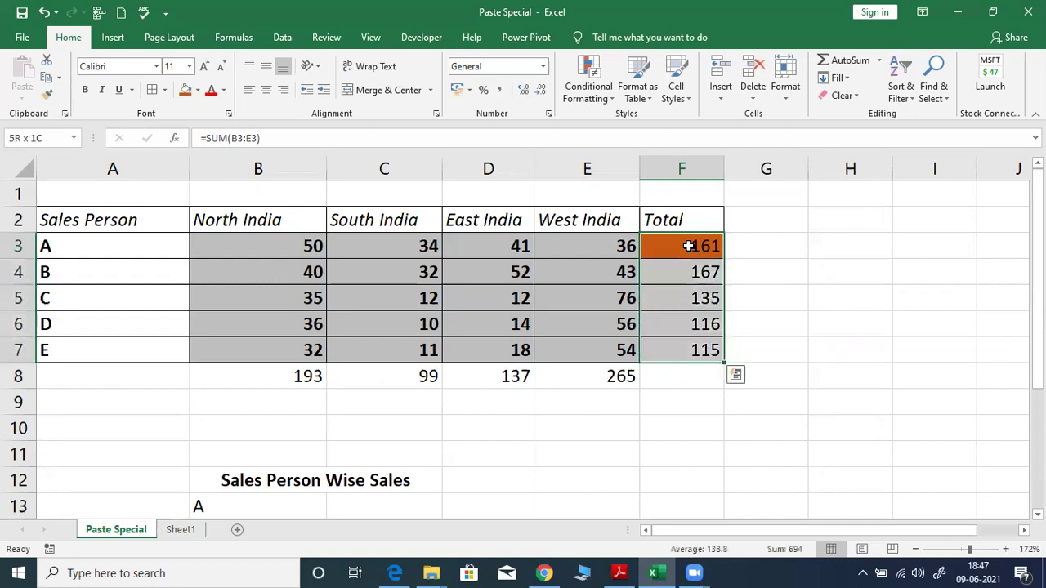
{"action": "key", "text": "ctrl+c"}
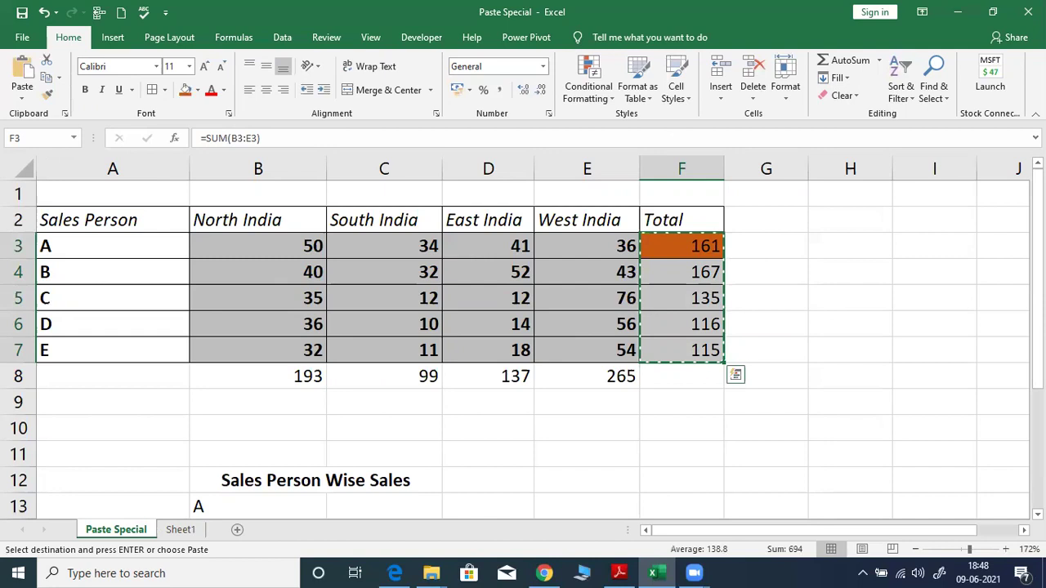
{"action": "scroll", "coordinate": [381, 397], "scroll_direction": "down", "scroll_amount": 2}
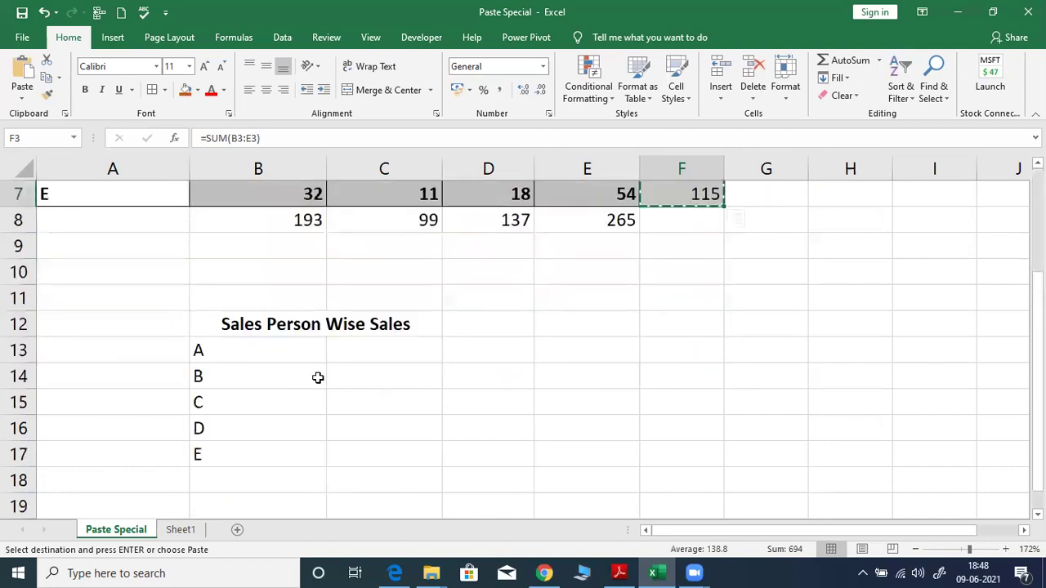
{"action": "left_click", "coordinate": [357, 348]}
Paste Special values only into C13:C17: 161, 167, 135, 116 and 115
{"action": "left_click", "coordinate": [354, 458], "text": "shift"}
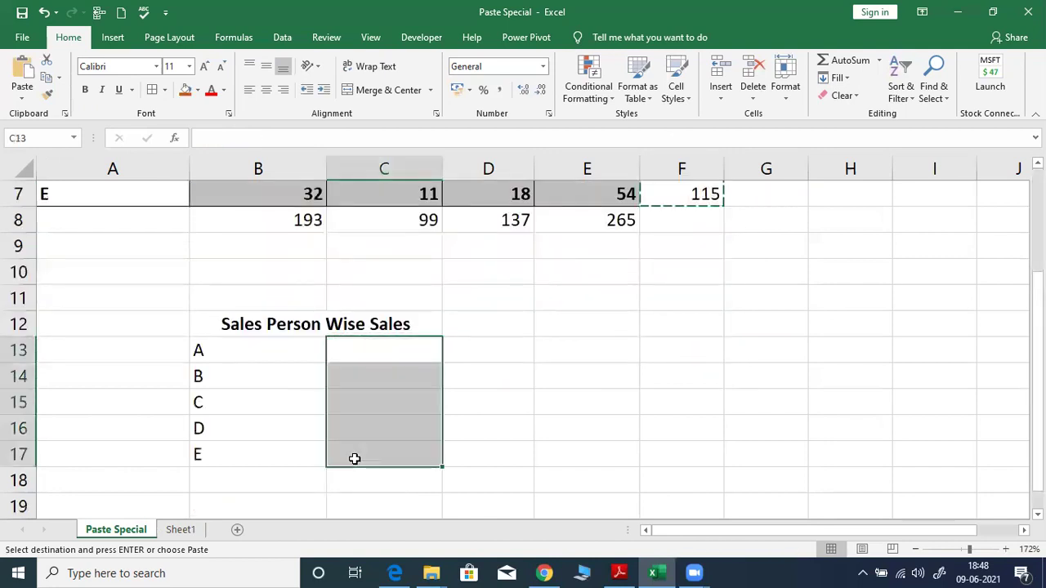
{"action": "key", "text": "ctrl+alt+v"}
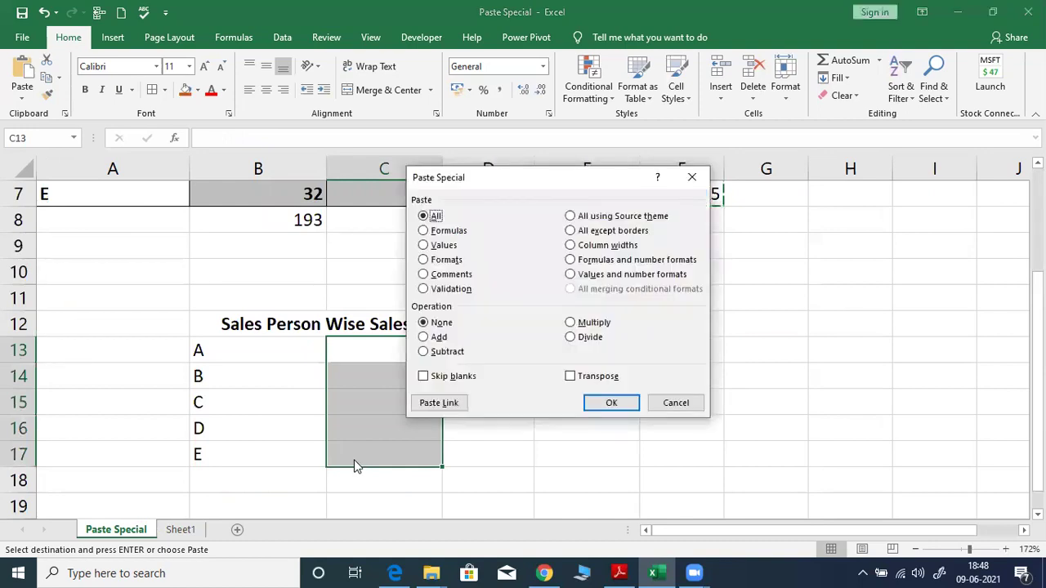
{"action": "left_click", "coordinate": [442, 247]}
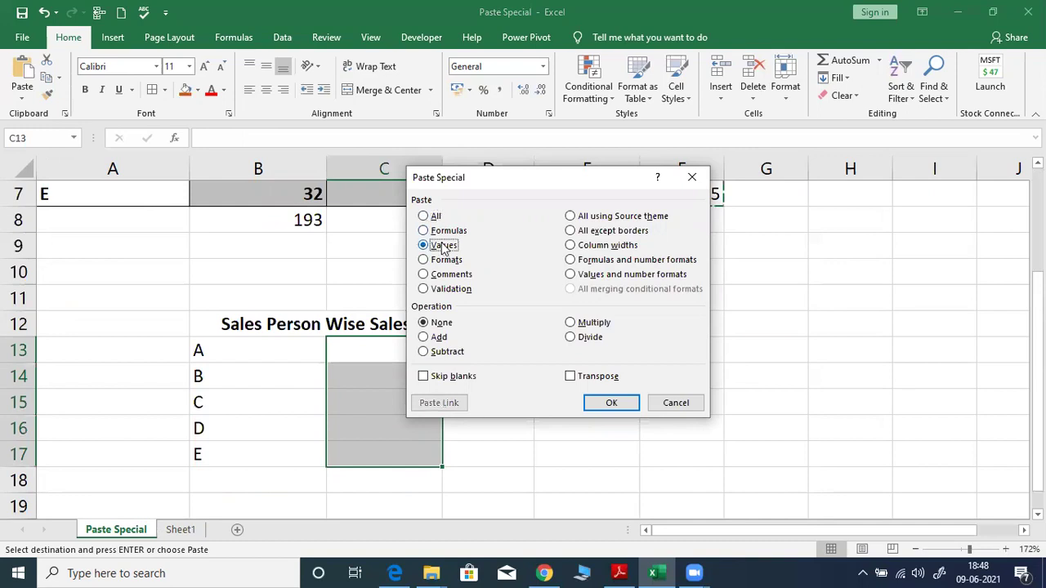
{"action": "left_click", "coordinate": [611, 404]}
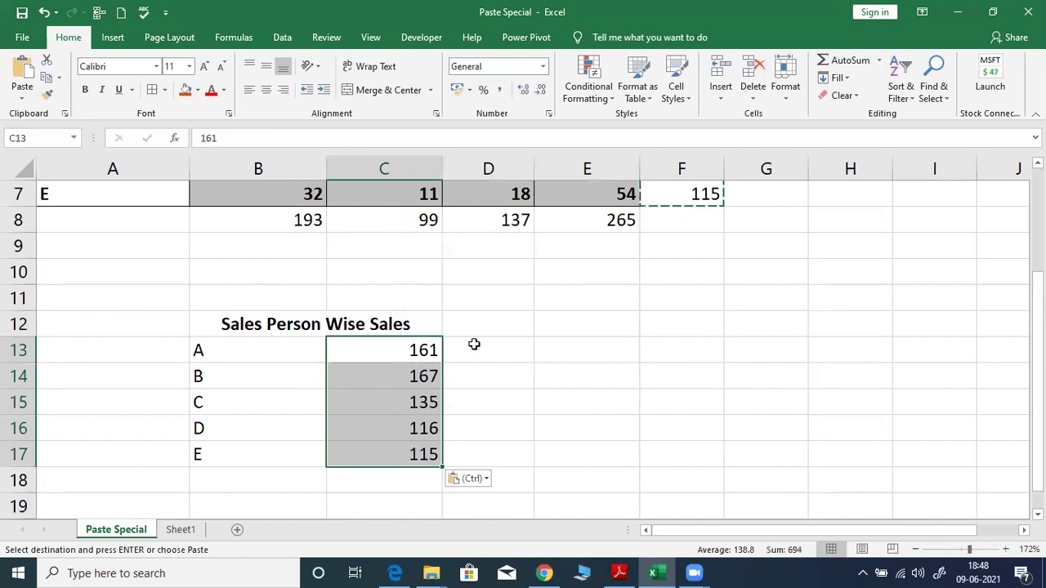
{"action": "key", "text": "Right"}
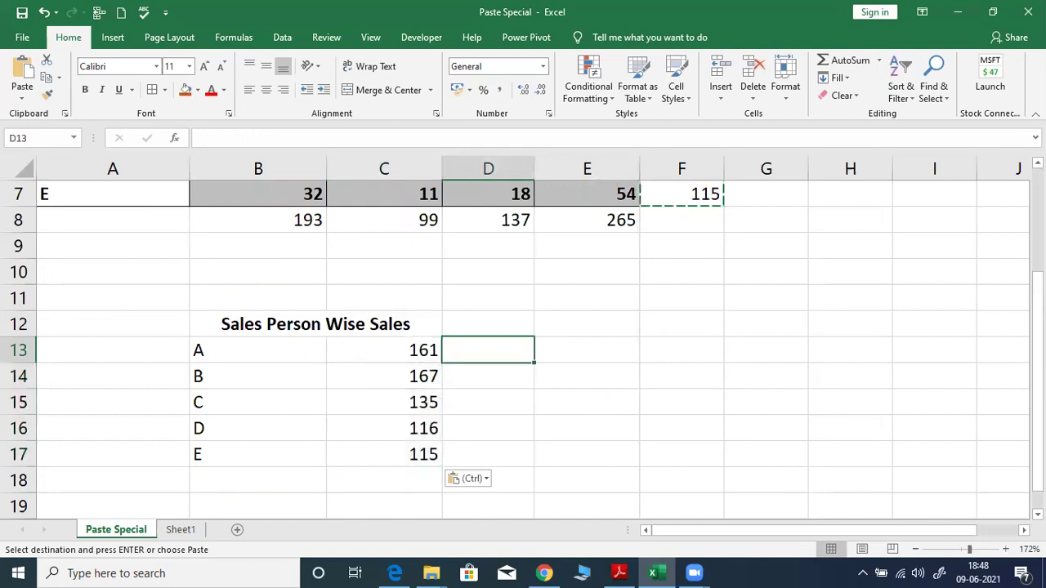
Compare F3's SUM formula against C13's plain 161, then zoom back to 238%
{"action": "left_click_drag", "start_coordinate": [1037, 291], "coordinate": [1037, 176]}
{"action": "key", "text": "Escape"}
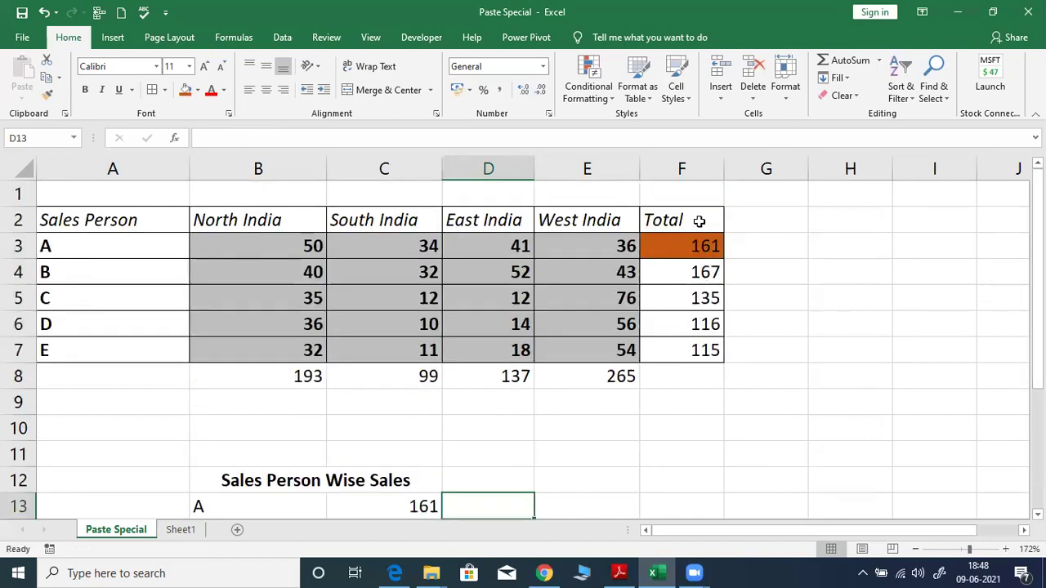
{"action": "left_click", "coordinate": [686, 245]}
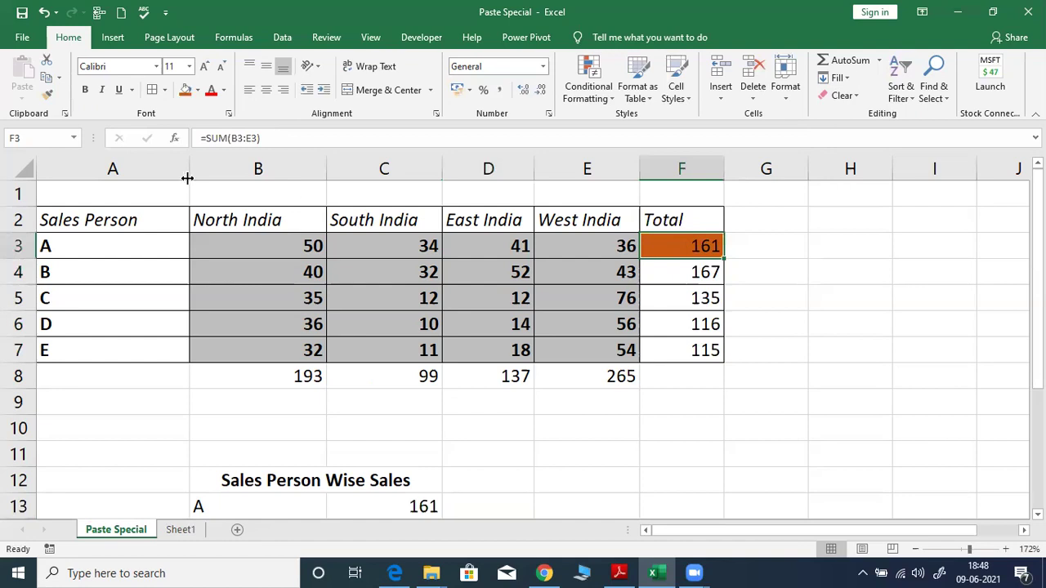
{"action": "left_click", "coordinate": [410, 505]}
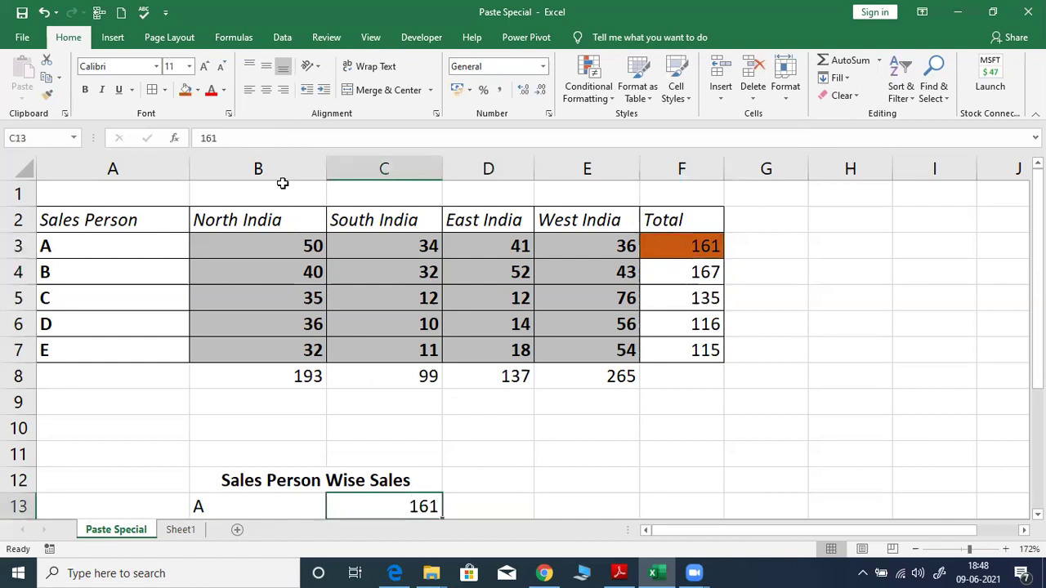
{"action": "left_click", "coordinate": [978, 550]}
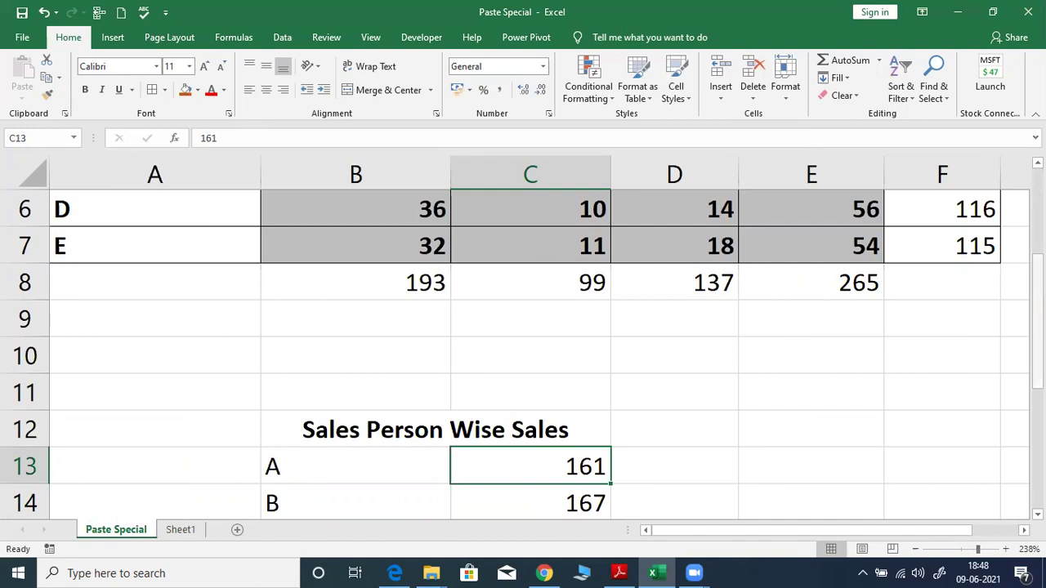
{"action": "left_click_drag", "start_coordinate": [1036, 385], "coordinate": [1036, 304]}
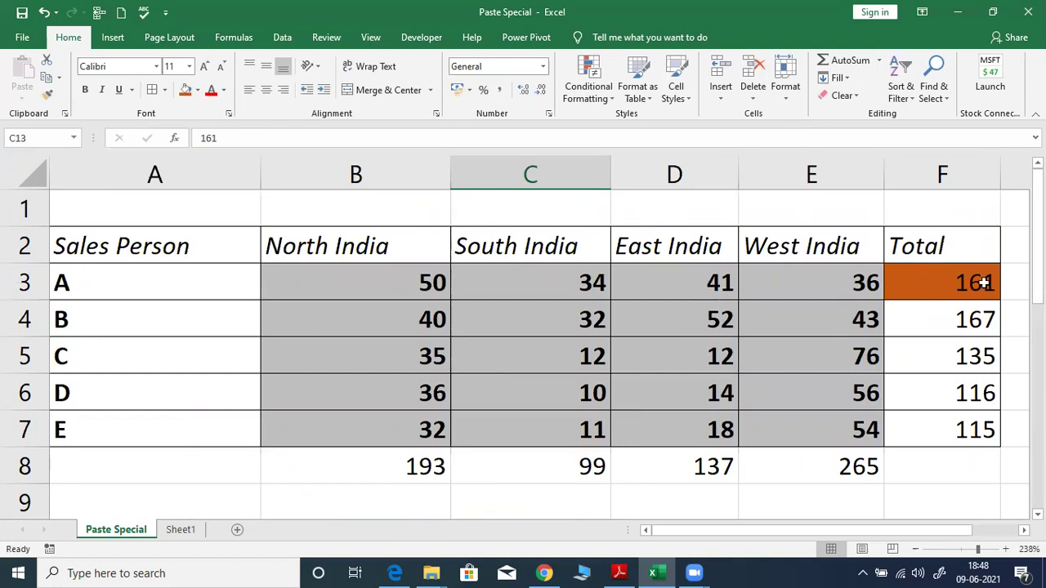
{"action": "left_click", "coordinate": [939, 266]}
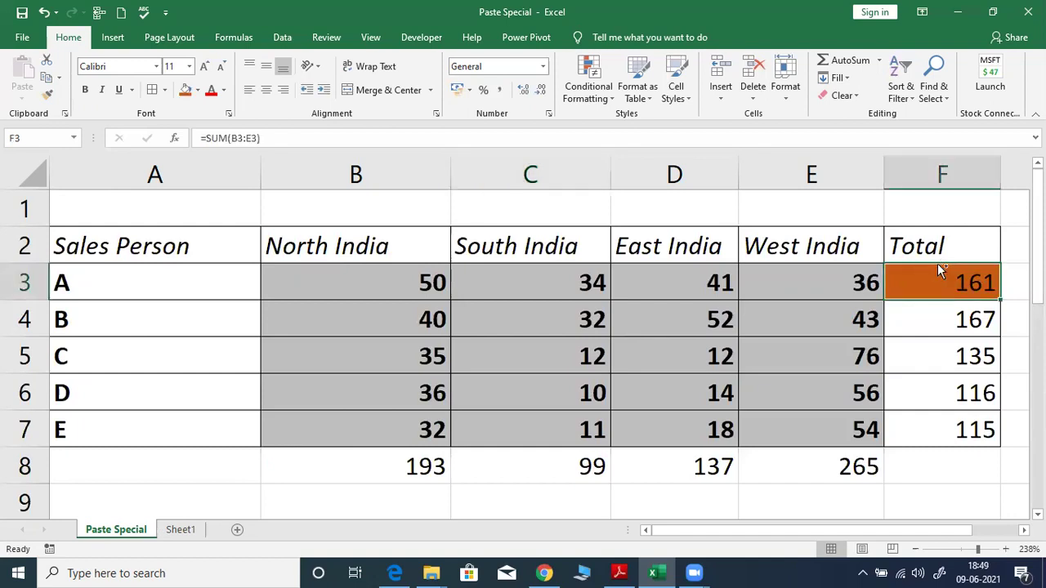
{"action": "key", "text": "ctrl+c"}
{"action": "key", "text": "Left"}
{"action": "key", "text": "Left"}
{"action": "key", "text": "Left"}
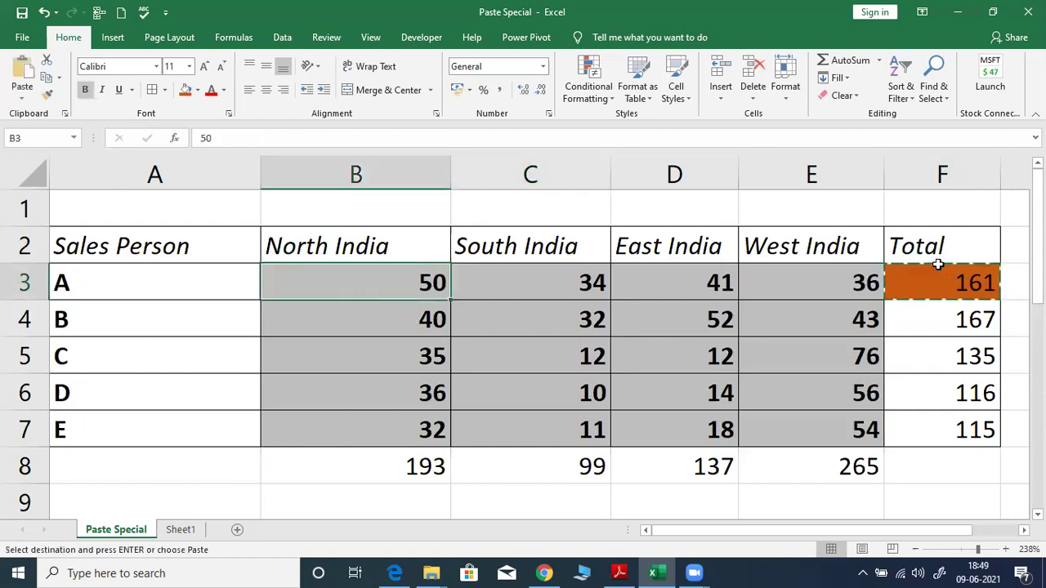
{"action": "key", "text": "Left"}
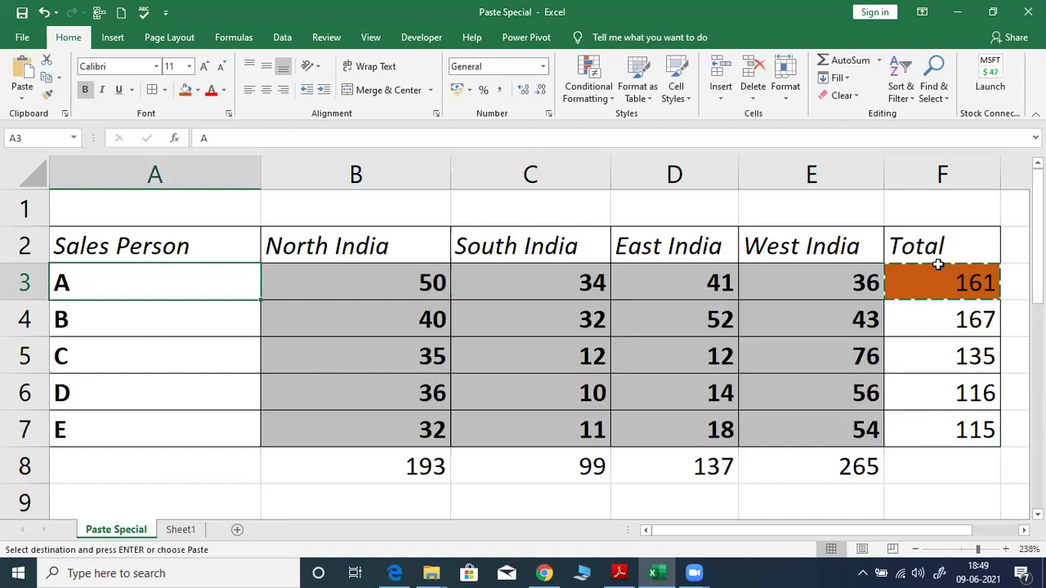
{"action": "key", "text": "ctrl+alt+v"}
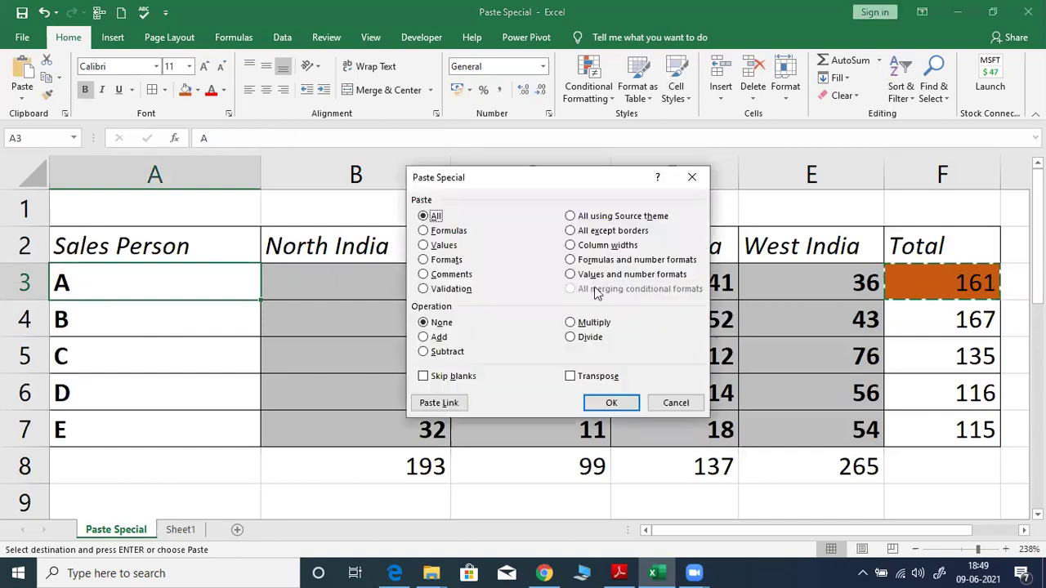
{"action": "left_click", "coordinate": [455, 262]}
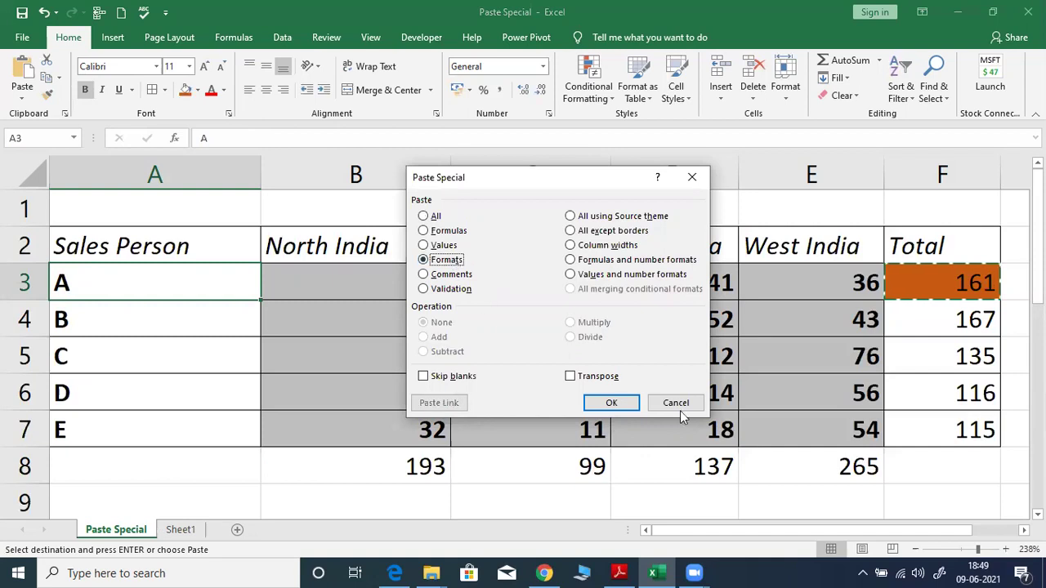
{"action": "left_click", "coordinate": [628, 404]}
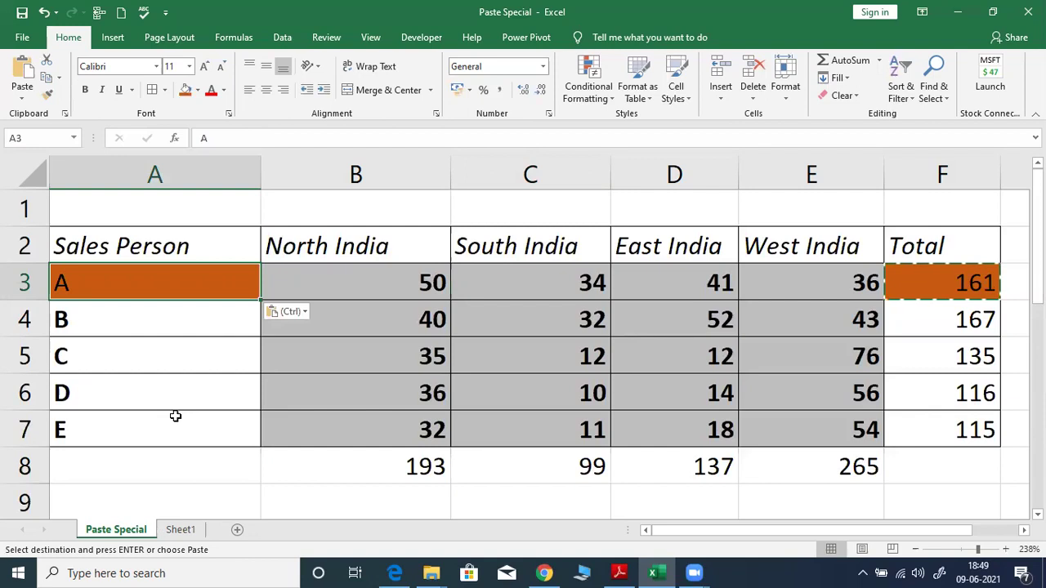
{"action": "key", "text": "ctrl+z"}
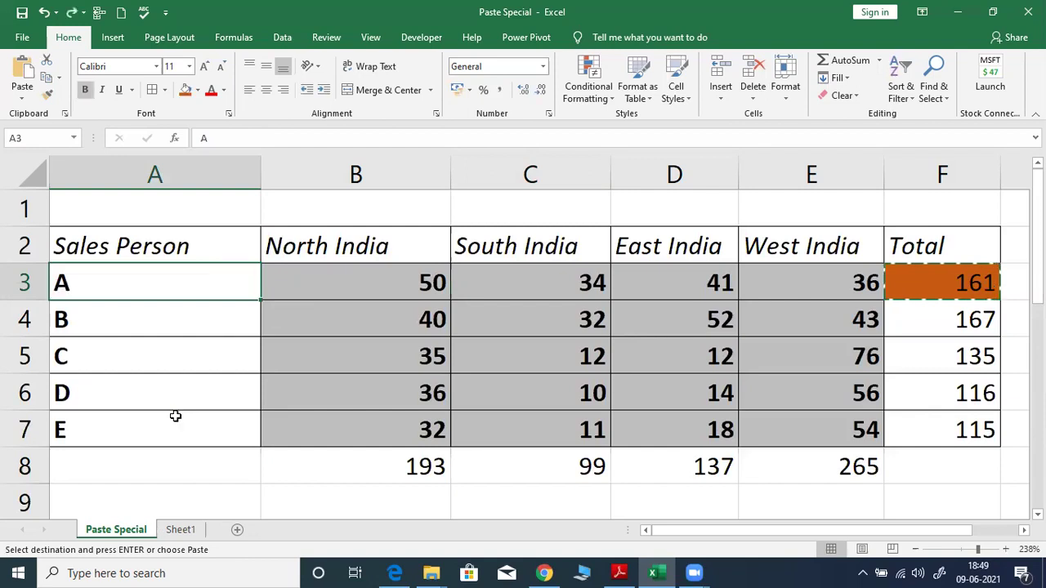
{"action": "key", "text": "Escape"}
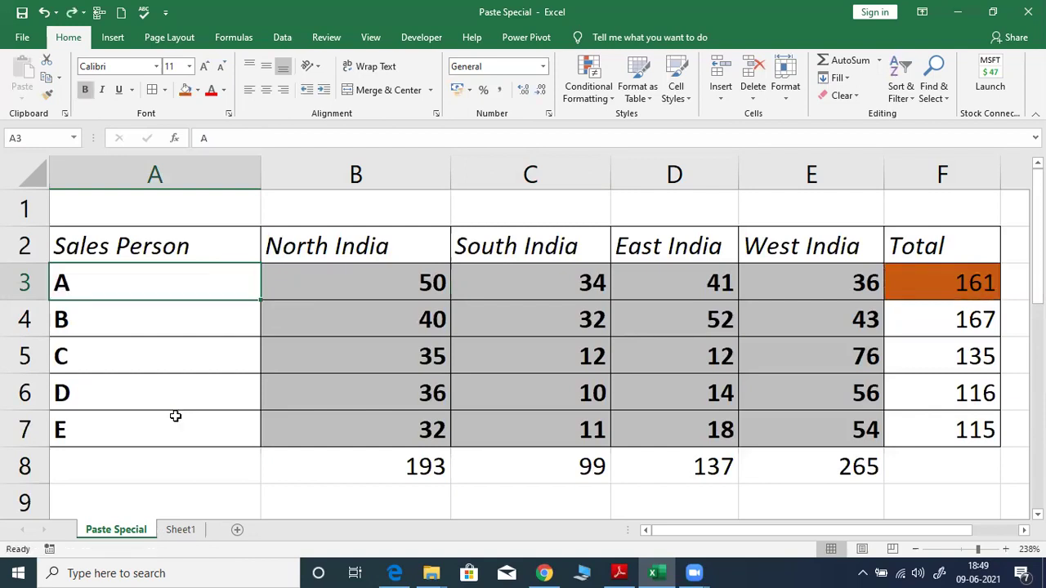
Add a new comment reading 'good performmance' to cell F3 beside the 161 total
{"action": "right_click", "coordinate": [912, 279]}
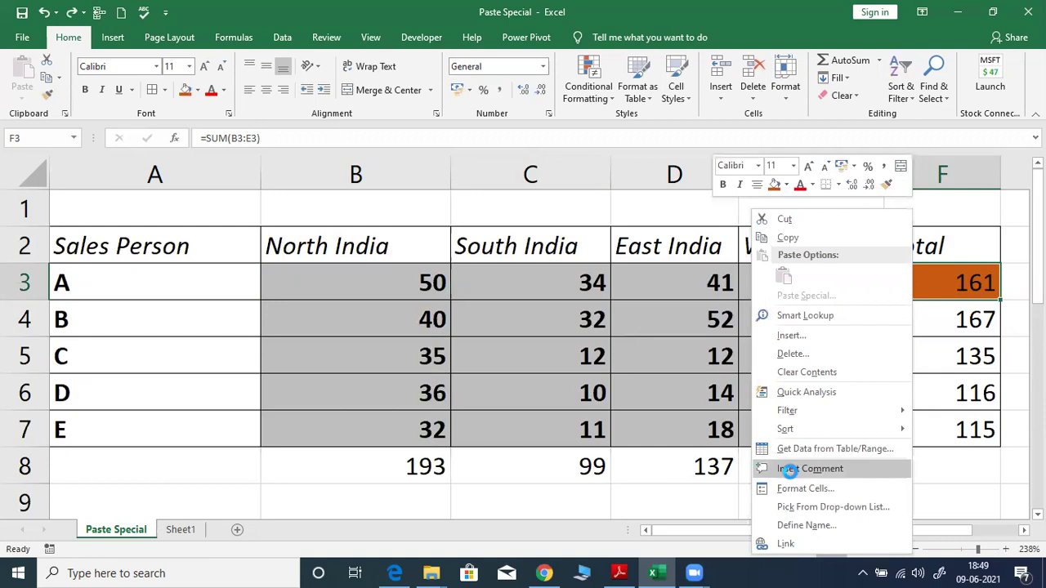
{"action": "left_click", "coordinate": [790, 471]}
{"action": "type", "text": "go"}
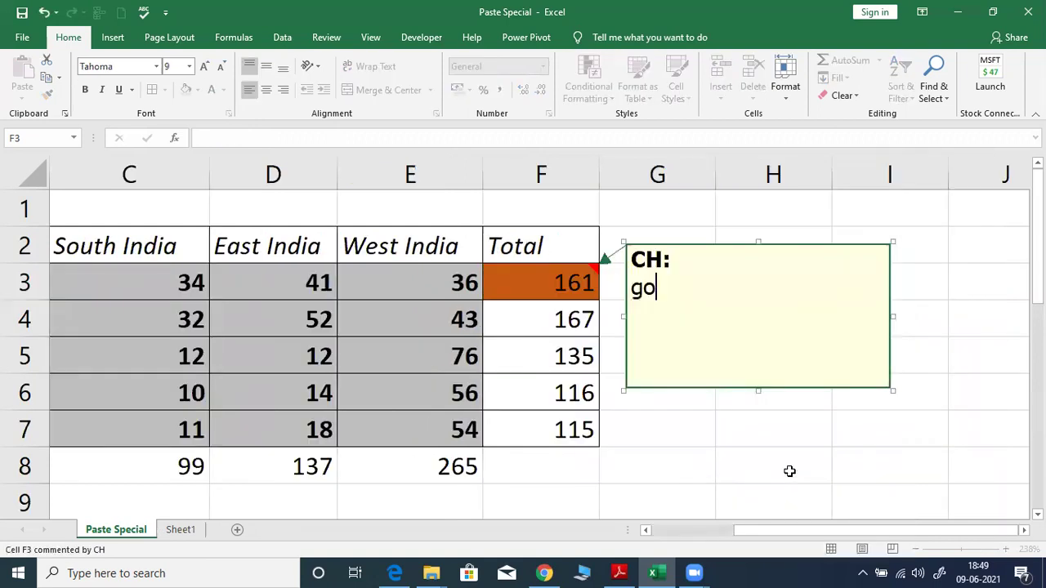
{"action": "type", "text": "od per"}
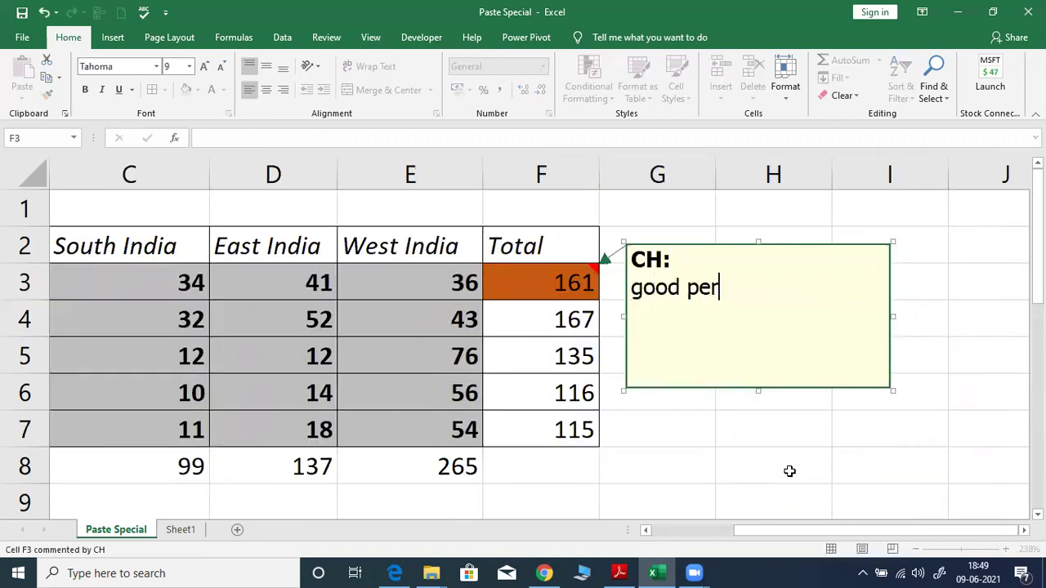
{"action": "type", "text": "form"}
{"action": "type", "text": "mance"}
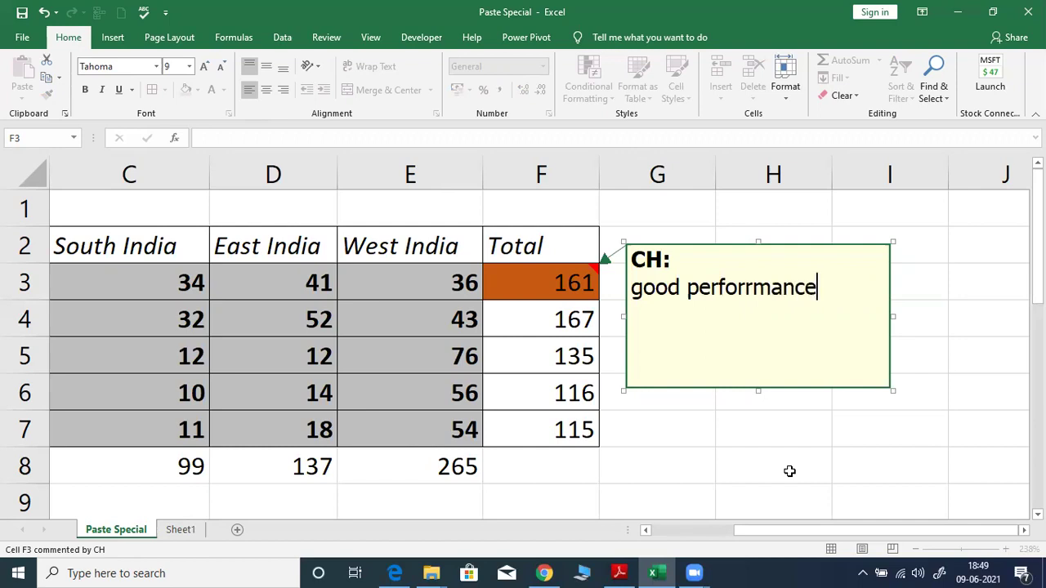
{"action": "left_click", "coordinate": [657, 429]}
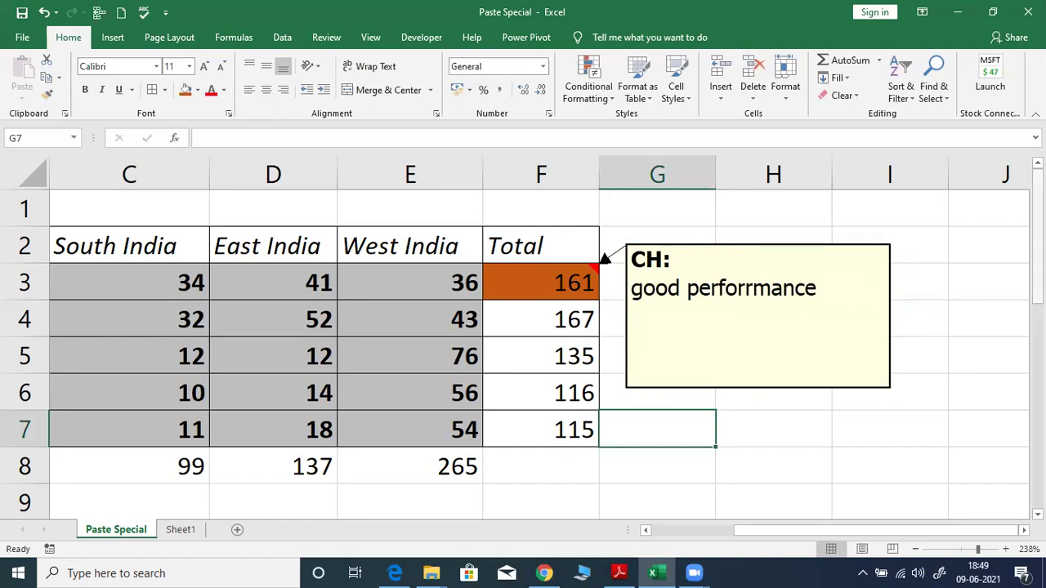
Scroll down to view the Sales Person Wise Sales list and select the East India figures D6:D7
{"action": "scroll", "coordinate": [264, 490], "scroll_direction": "down", "scroll_amount": 3}
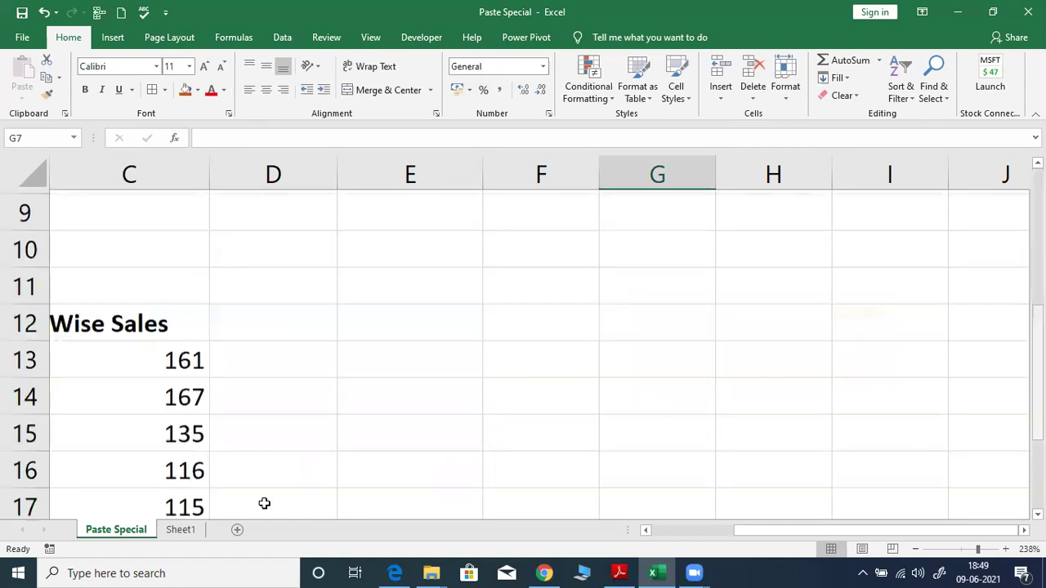
{"action": "left_click", "coordinate": [172, 376]}
{"action": "key", "text": "Left"}
{"action": "key", "text": "Left"}
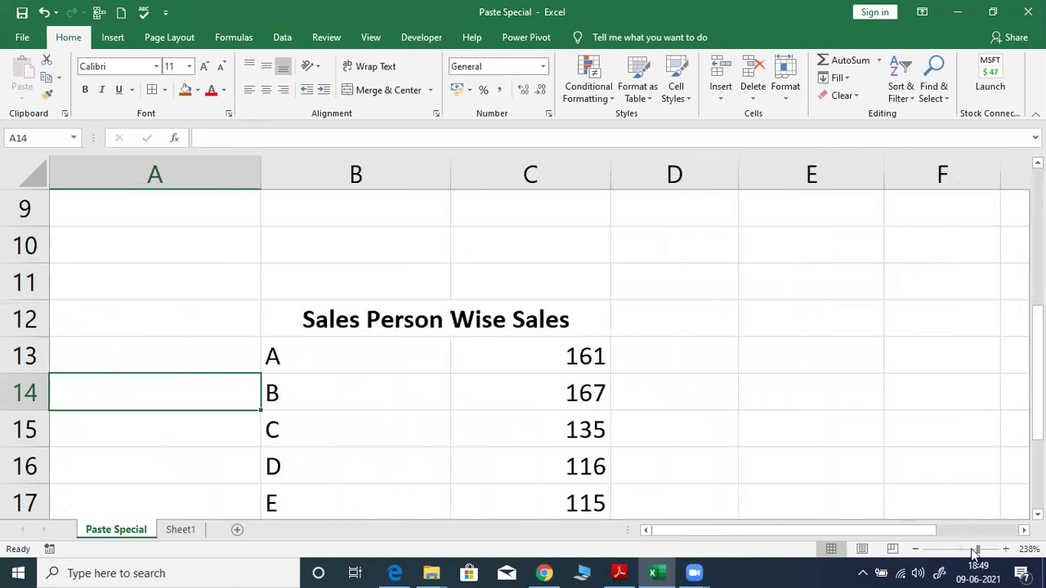
{"action": "scroll", "coordinate": [500, 370], "scroll_direction": "down", "scroll_amount": 4, "text": "ctrl"}
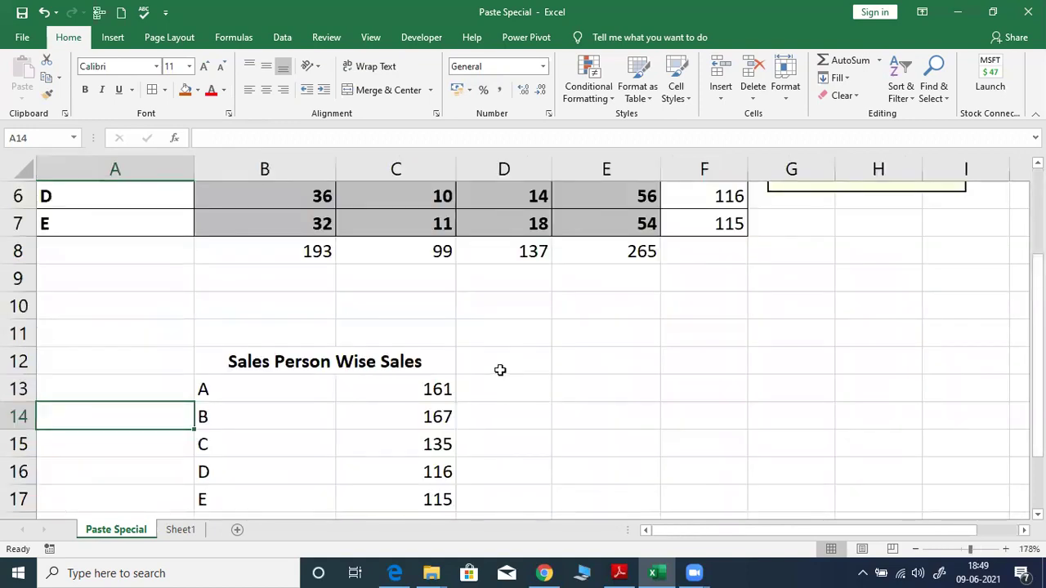
{"action": "key", "text": "Up"}
{"action": "key", "text": "Right"}
{"action": "key", "text": "Right"}
{"action": "left_click_drag", "start_coordinate": [504, 196], "coordinate": [504, 223]}
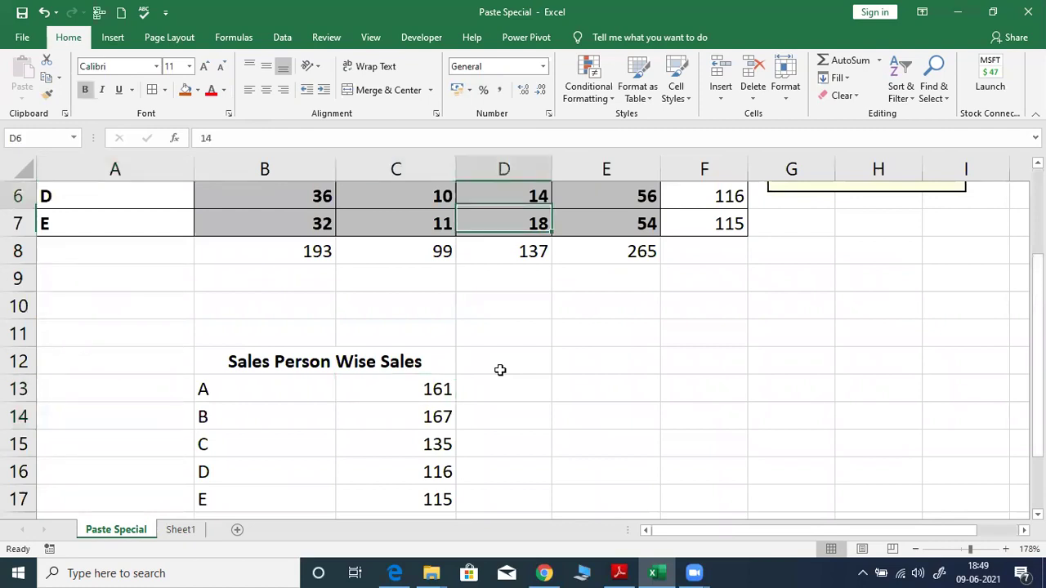
Copy the commented 161 total in cell F3
{"action": "key", "text": "ctrl+Up"}
{"action": "key", "text": "Right"}
{"action": "key", "text": "Down"}
{"action": "key", "text": "Right"}
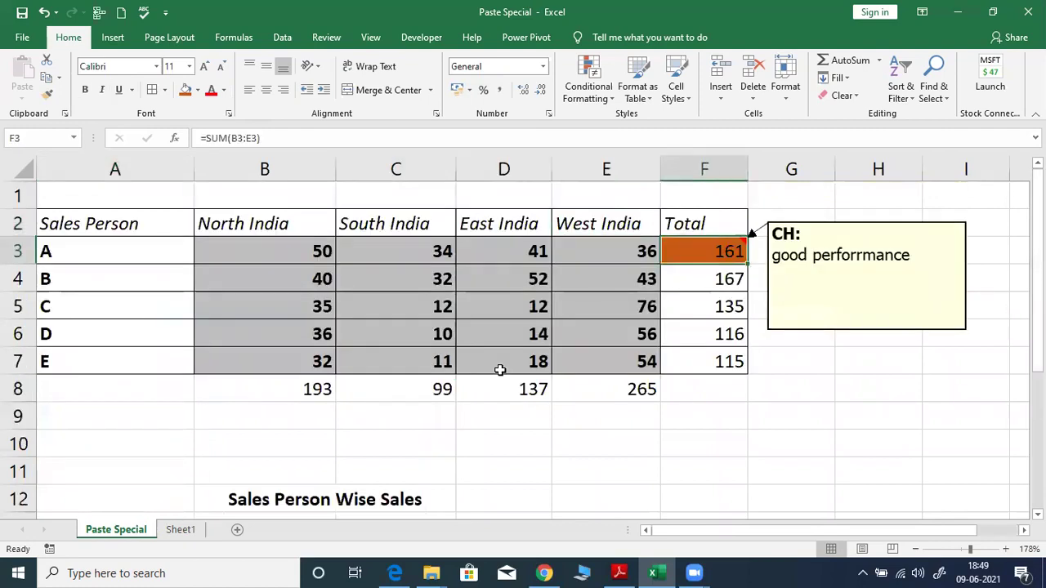
{"action": "key", "text": "ctrl+c"}
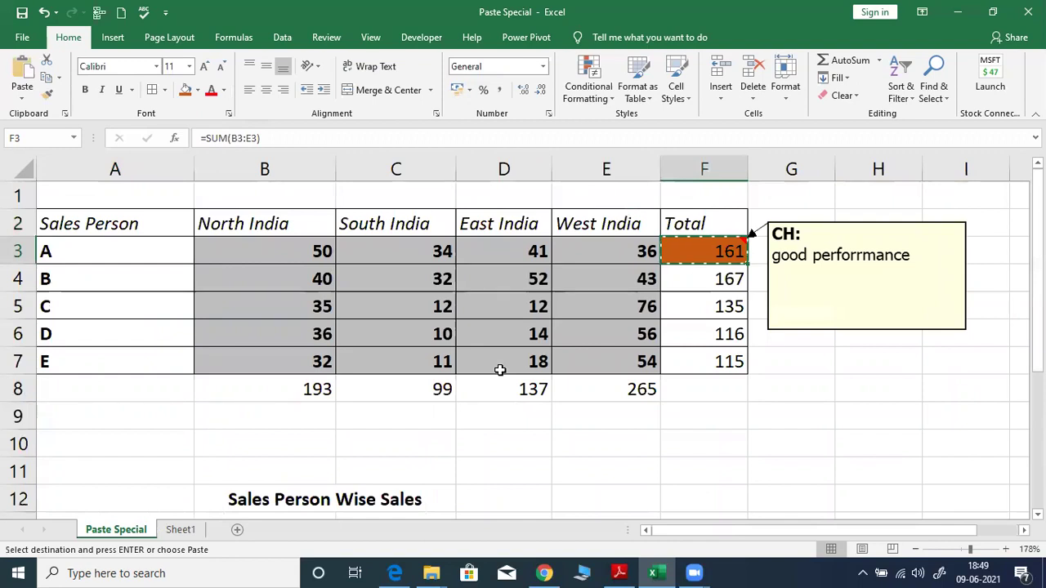
Paste only the comment onto the 161 in C13 via Paste Special (Alt+E+S), then return to the sheet top
{"action": "key", "text": "Down"}
{"action": "key", "text": "Down"}
{"action": "key", "text": "Down"}
{"action": "key", "text": "Down"}
{"action": "key", "text": "Down"}
{"action": "key", "text": "Down"}
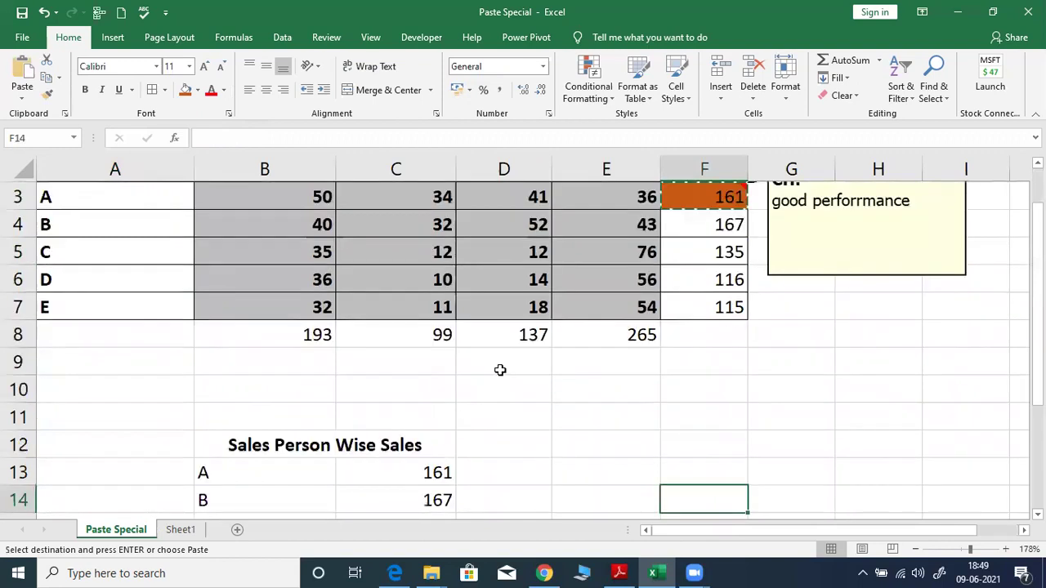
{"action": "key", "text": "Up"}
{"action": "key", "text": "Left"}
{"action": "key", "text": "Left"}
{"action": "key", "text": "Left"}
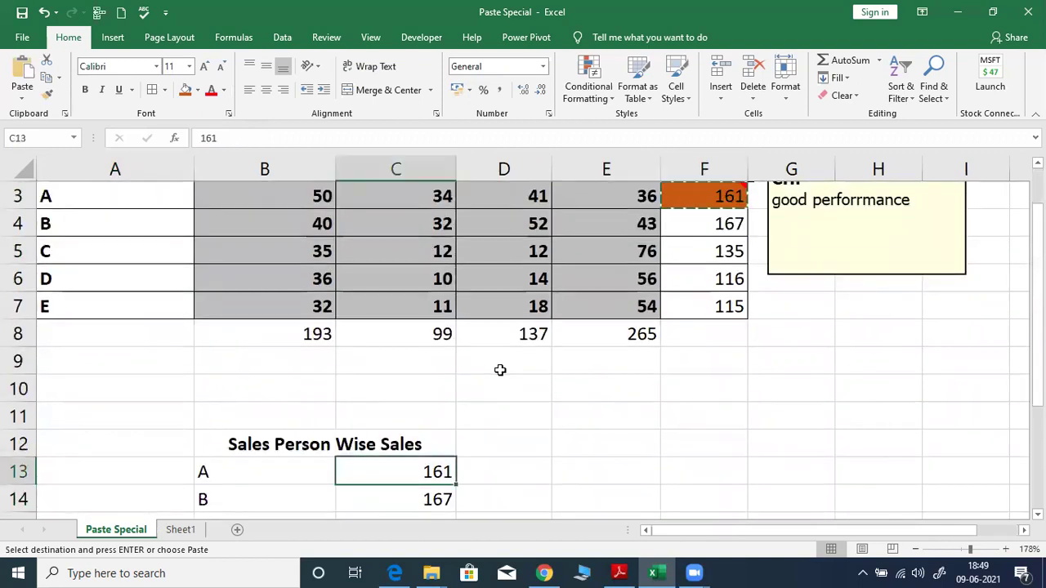
{"action": "key", "text": "alt+e"}
{"action": "key", "text": "s"}
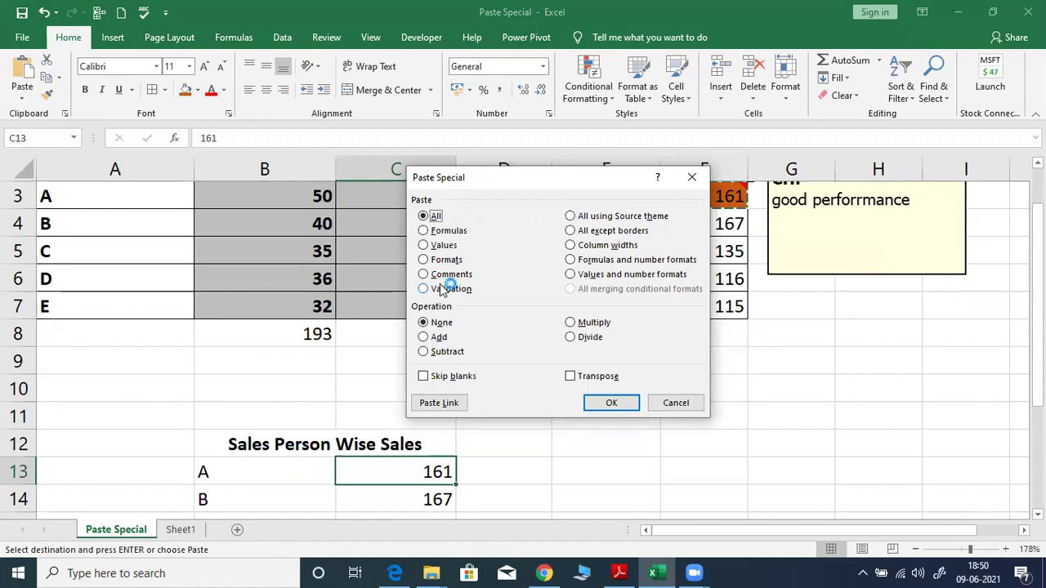
{"action": "key", "text": "c"}
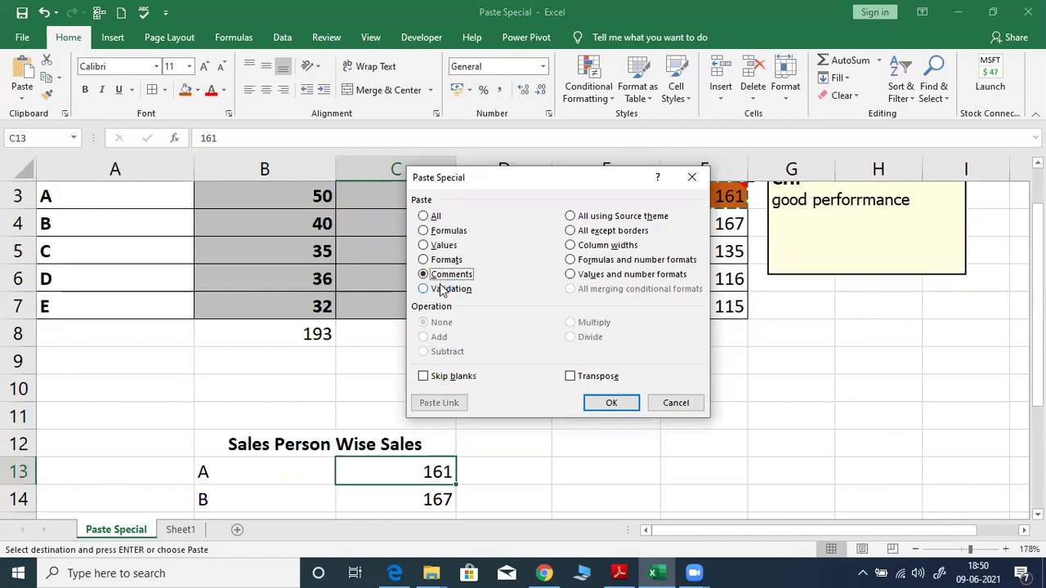
{"action": "key", "text": "Return"}
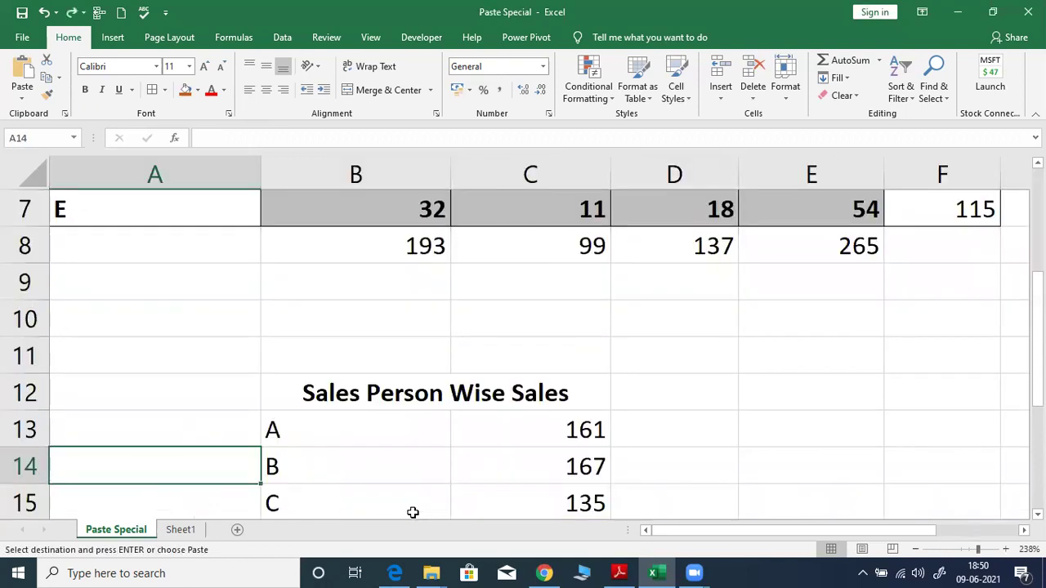
{"action": "key", "text": "Up"}
{"action": "key", "text": "ctrl+Home"}
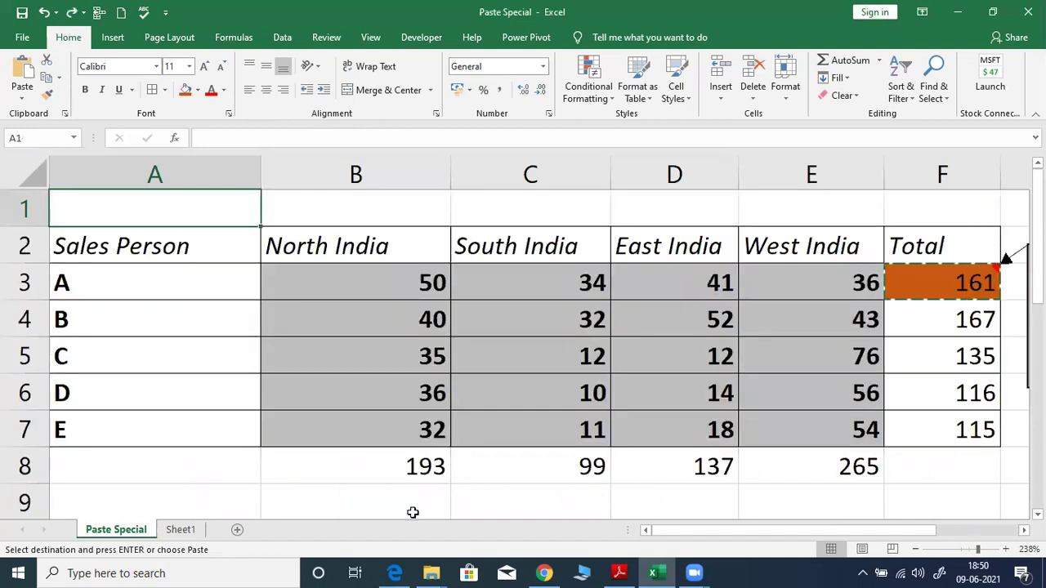
{"action": "key", "text": "ctrl+z"}
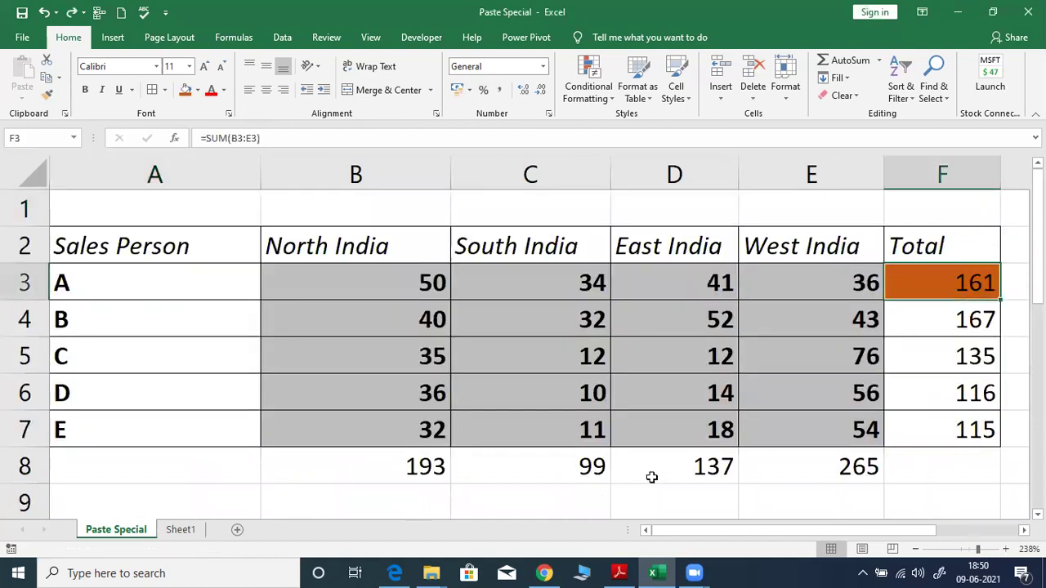
{"action": "left_click", "coordinate": [658, 323]}
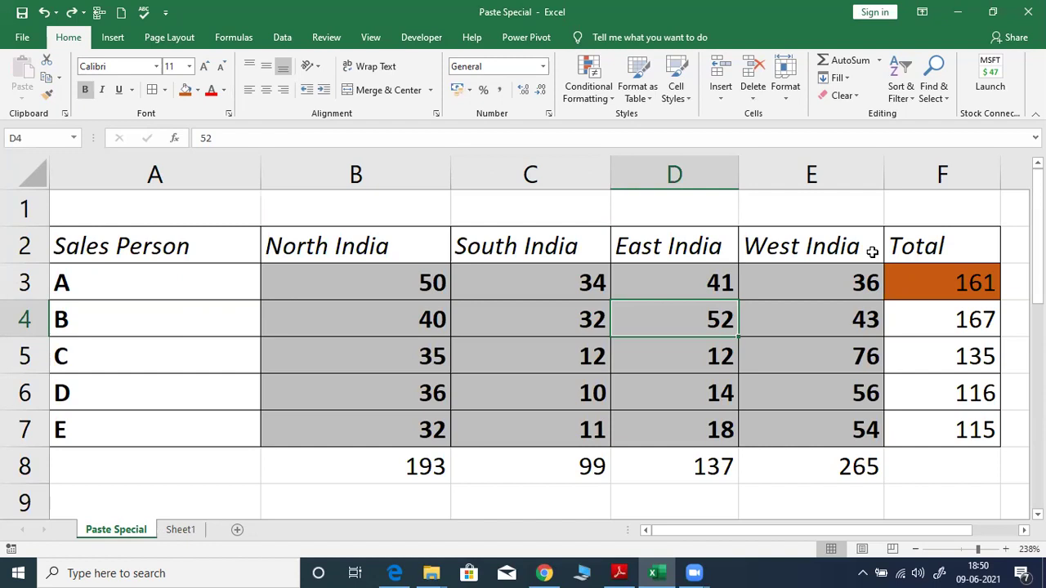
{"action": "key", "text": "Left"}
{"action": "key", "text": "Left"}
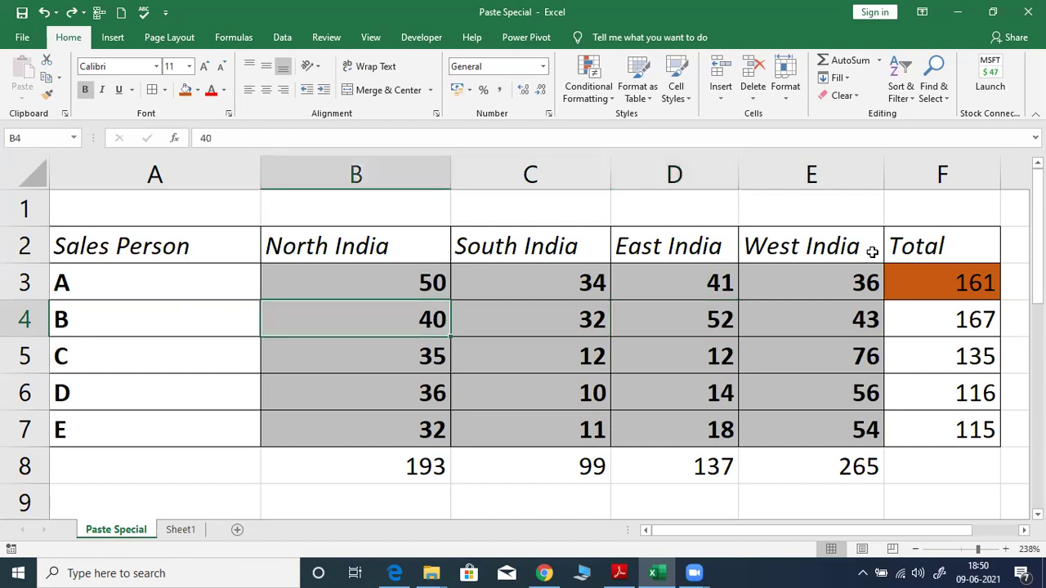
{"action": "key", "text": "Up"}
{"action": "key", "text": "Left"}
{"action": "key", "text": "Right"}
{"action": "key", "text": "Right"}
{"action": "key", "text": "Right"}
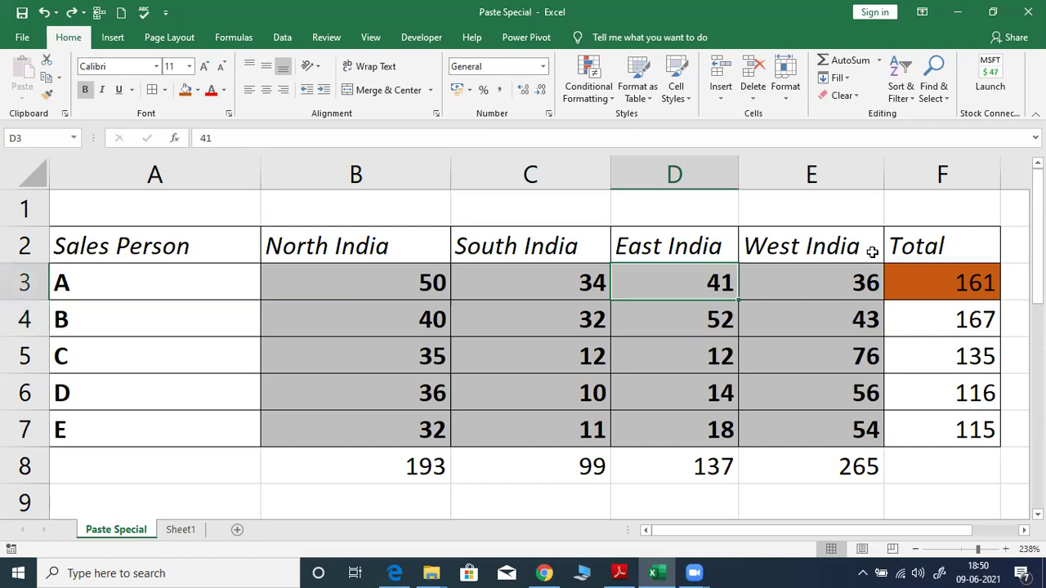
{"action": "key", "text": "Up"}
{"action": "key", "text": "Left"}
{"action": "key", "text": "Left"}
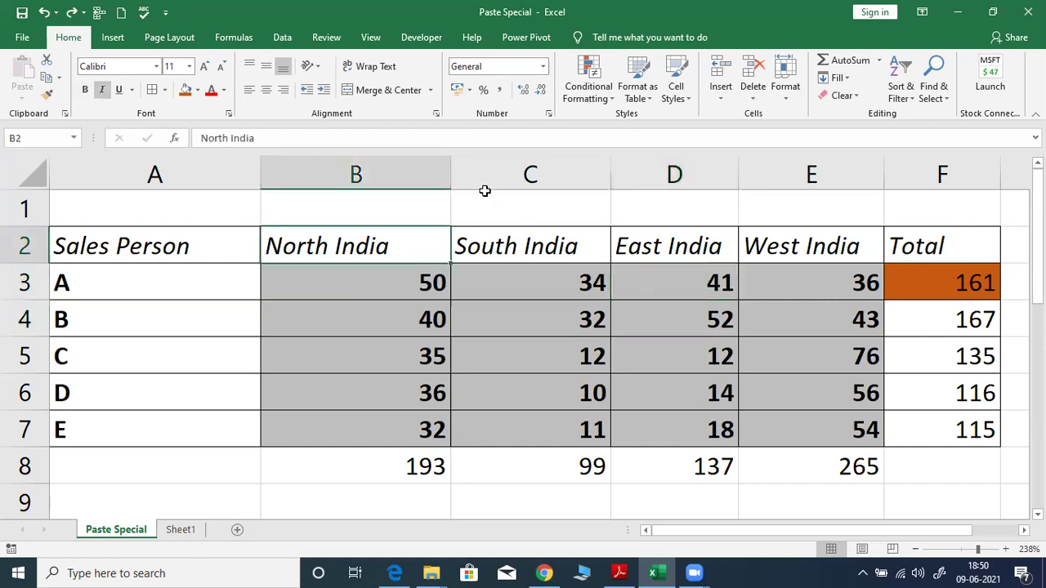
Narrow column B, then paste its column width onto C2:E2 via Paste Special
{"action": "left_click_drag", "start_coordinate": [455, 166], "coordinate": [418, 288]}
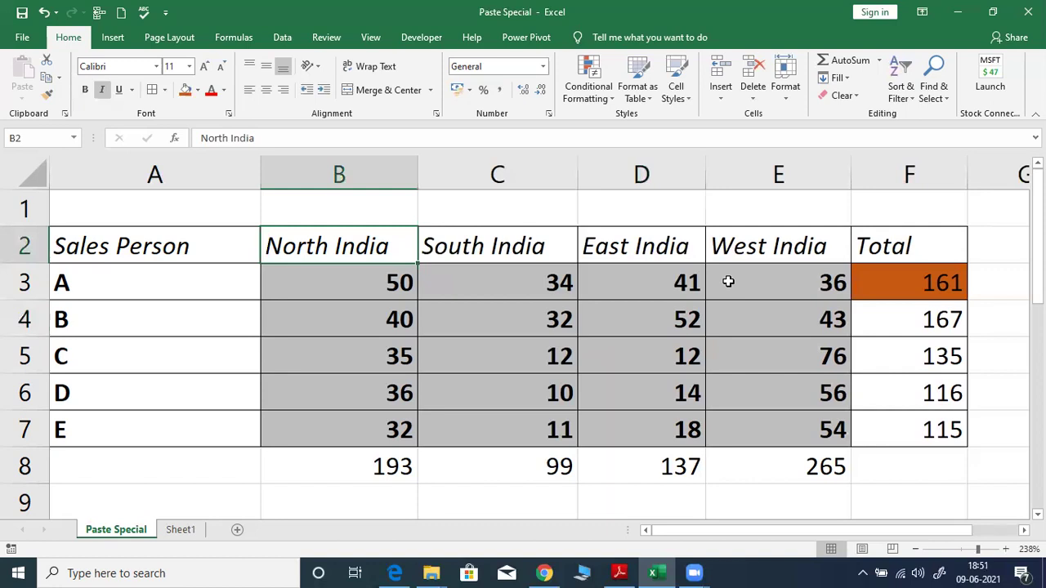
{"action": "key", "text": "ctrl+c"}
{"action": "key", "text": "Right"}
{"action": "key", "text": "shift+Right"}
{"action": "key", "text": "shift+Right"}
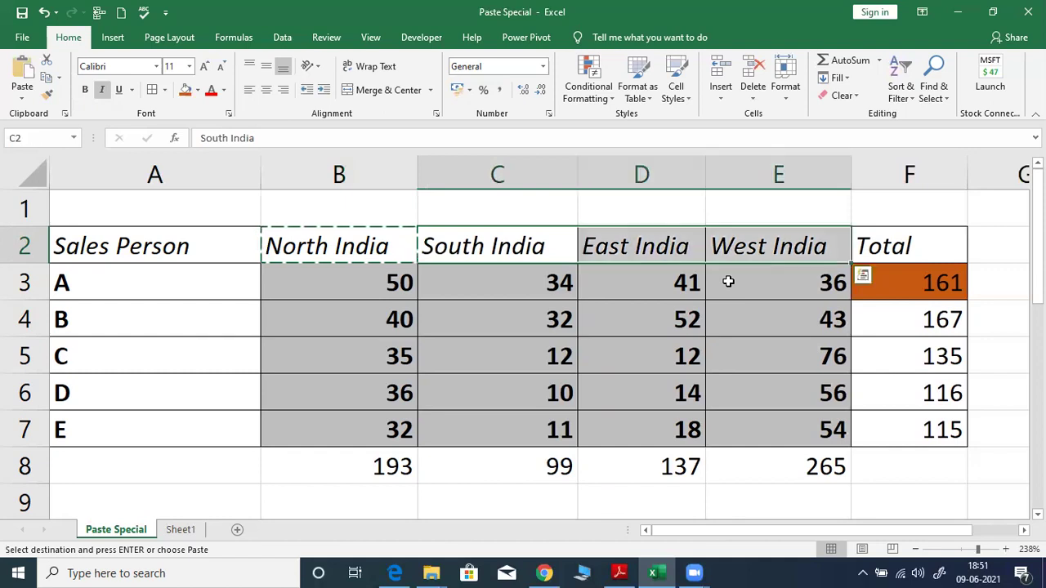
{"action": "key", "text": "ctrl+alt+v"}
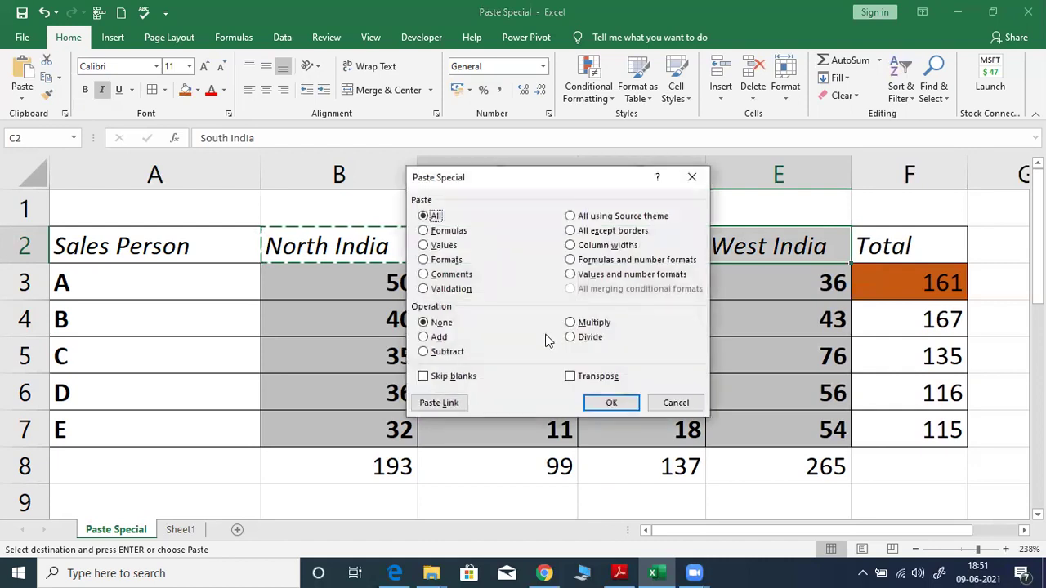
{"action": "left_click", "coordinate": [571, 245]}
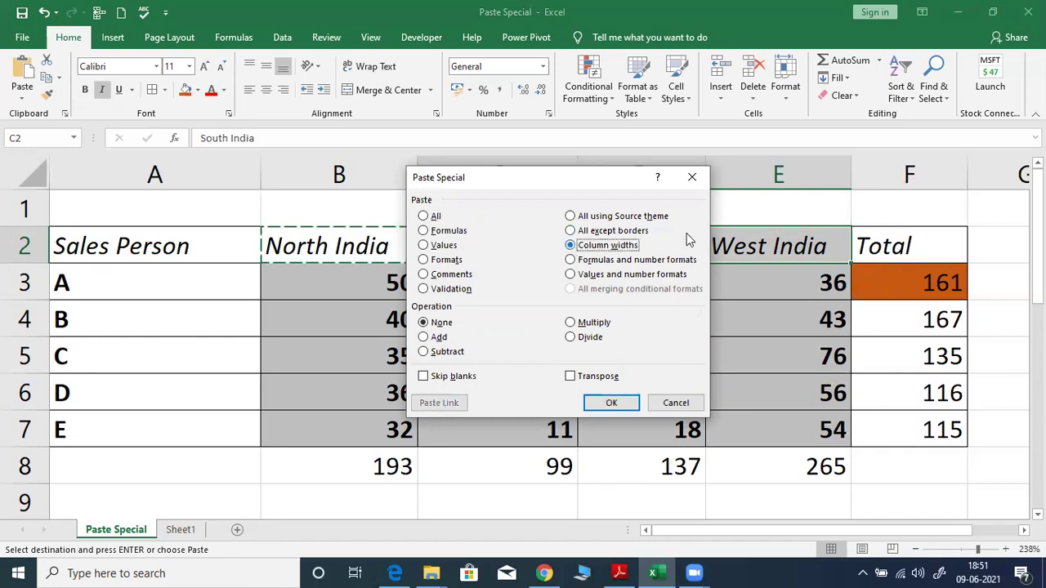
{"action": "left_click", "coordinate": [611, 402]}
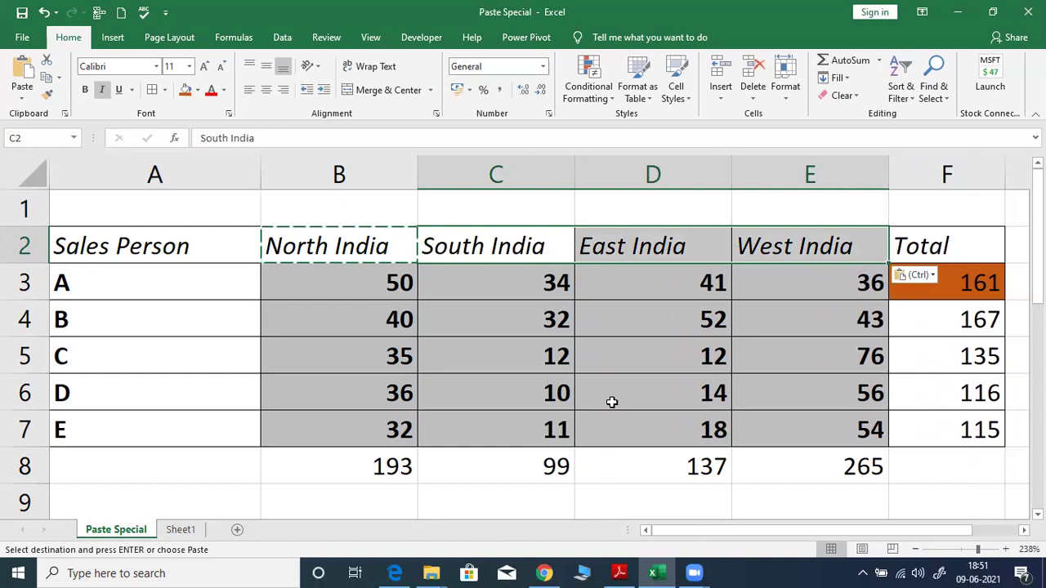
{"action": "key", "text": "Escape"}
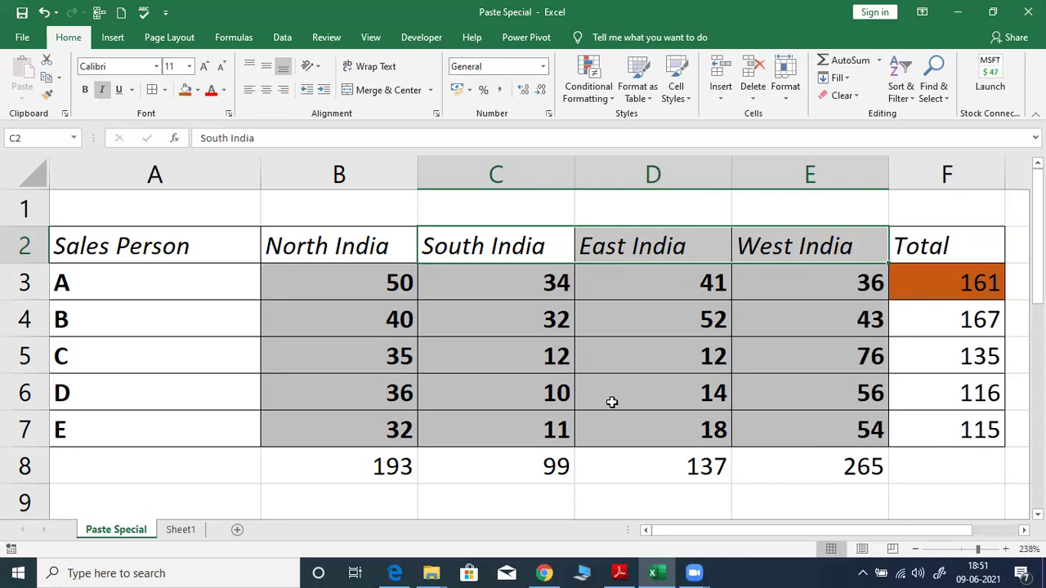
Inspect the totals row 8 and salesperson E's regional figures in row 7
{"action": "key", "text": "ctrl+Down"}
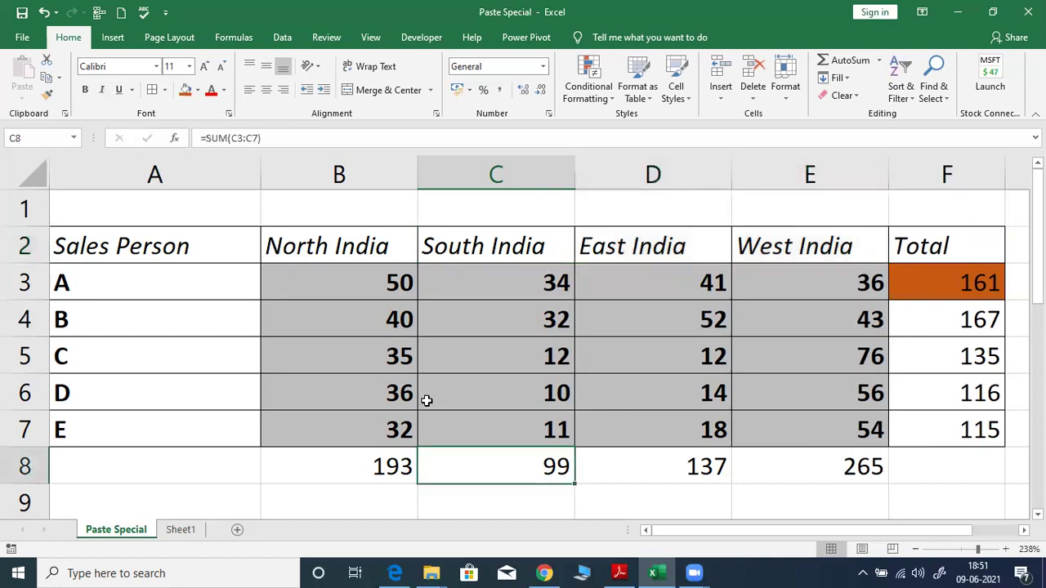
{"action": "key", "text": "Left"}
{"action": "key", "text": "Right"}
{"action": "key", "text": "Left"}
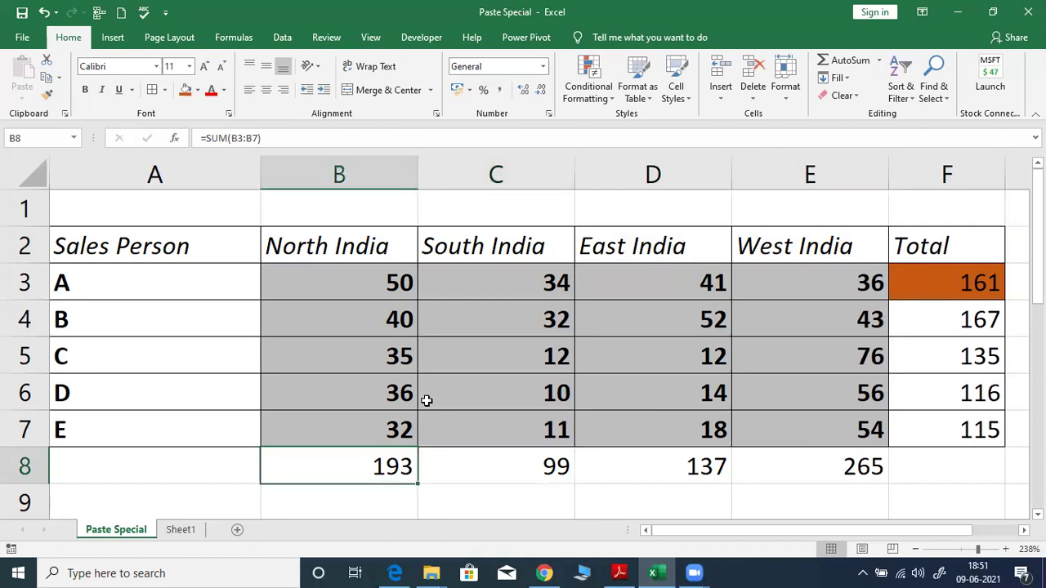
{"action": "key", "text": "ctrl+Up"}
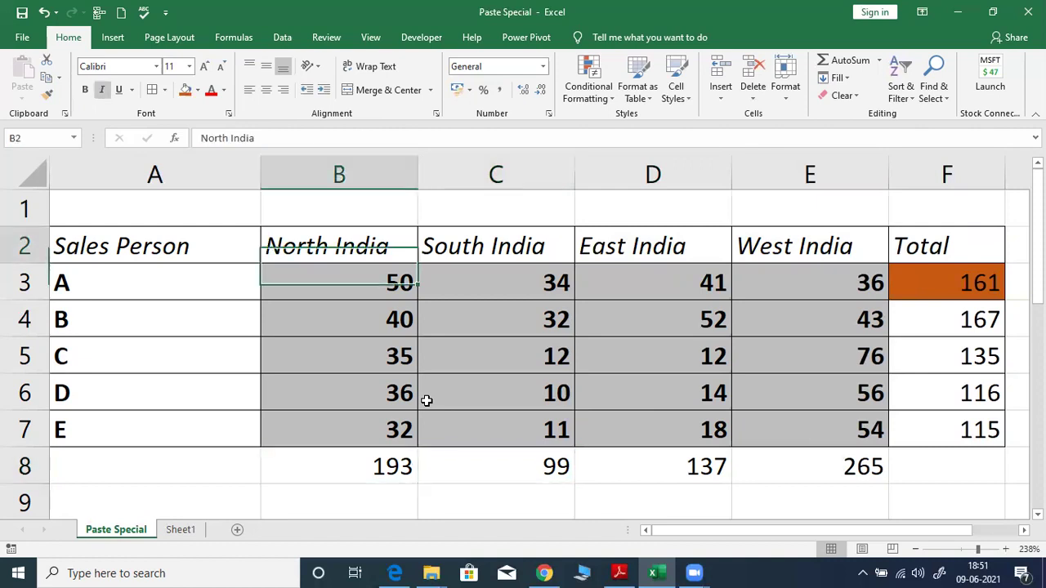
{"action": "key", "text": "Down"}
{"action": "key", "text": "Down"}
{"action": "key", "text": "Down"}
{"action": "key", "text": "ctrl+Down"}
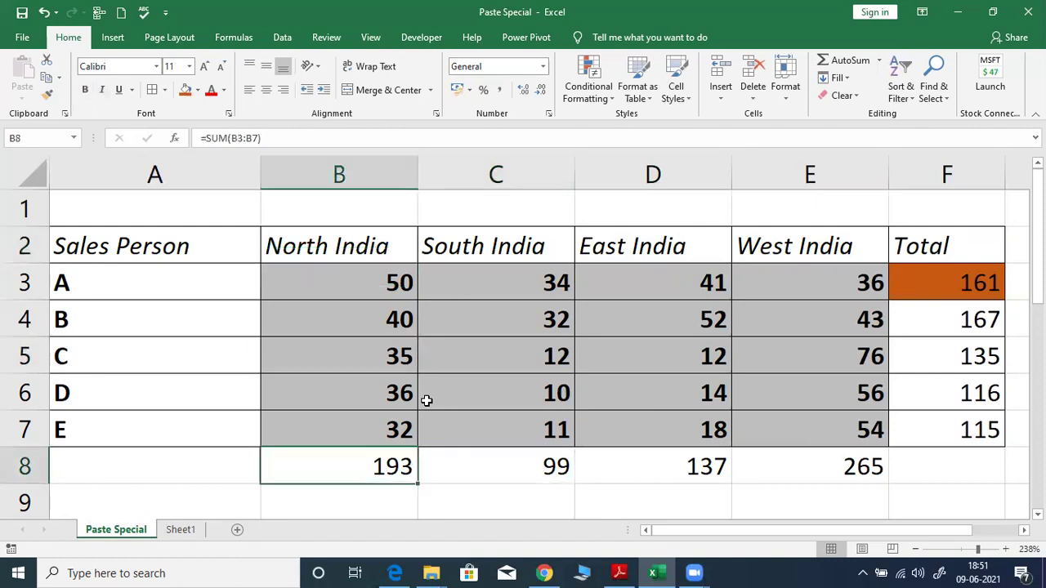
{"action": "key", "text": "Right"}
{"action": "key", "text": "Up"}
{"action": "key", "text": "Left"}
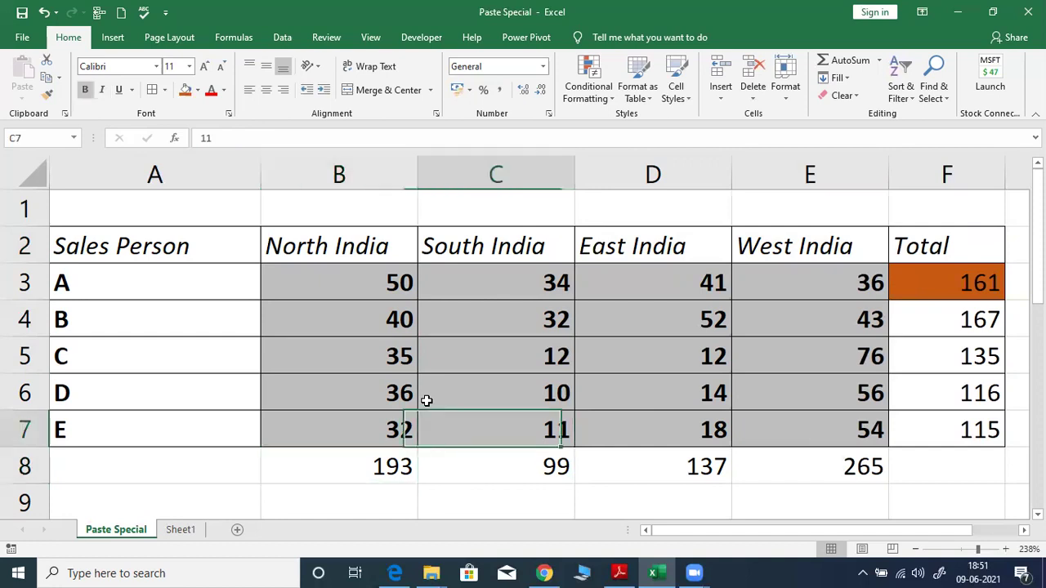
{"action": "key", "text": "Right"}
{"action": "key", "text": "Right"}
{"action": "key", "text": "Left"}
{"action": "key", "text": "Left"}
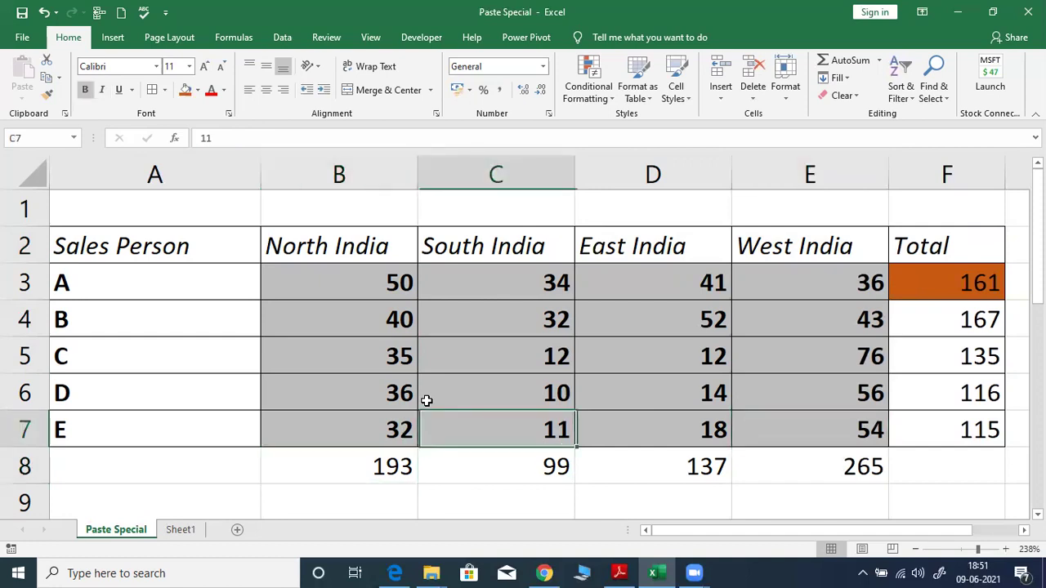
{"action": "key", "text": "Left"}
{"action": "key", "text": "Down"}
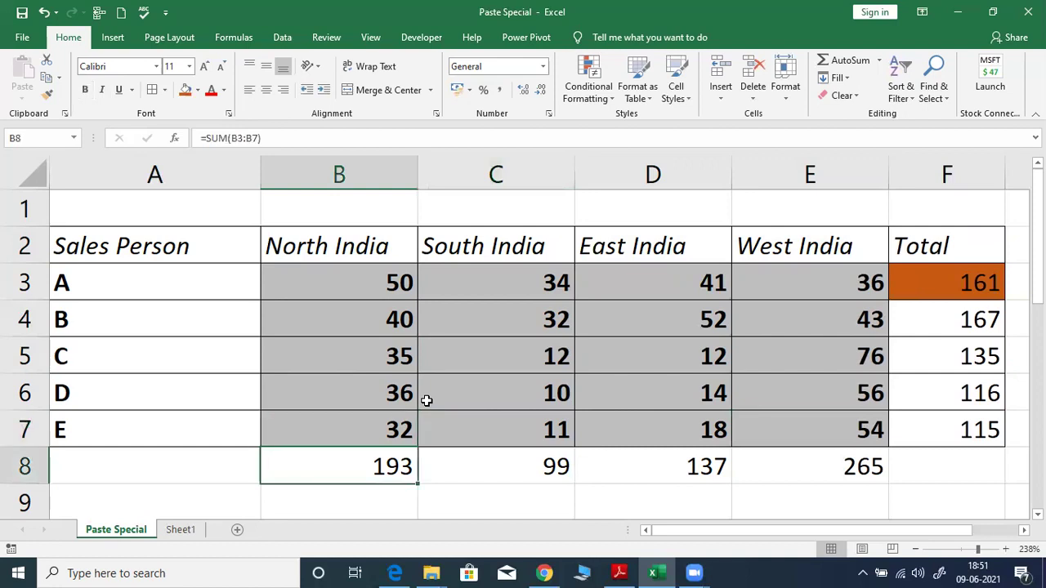
Copy B7:E7 and paste it into B8 with Paste Special 'All except borders'
{"action": "key", "text": "Up"}
{"action": "key", "text": "shift+Right"}
{"action": "key", "text": "shift+Right"}
{"action": "key", "text": "shift+Right"}
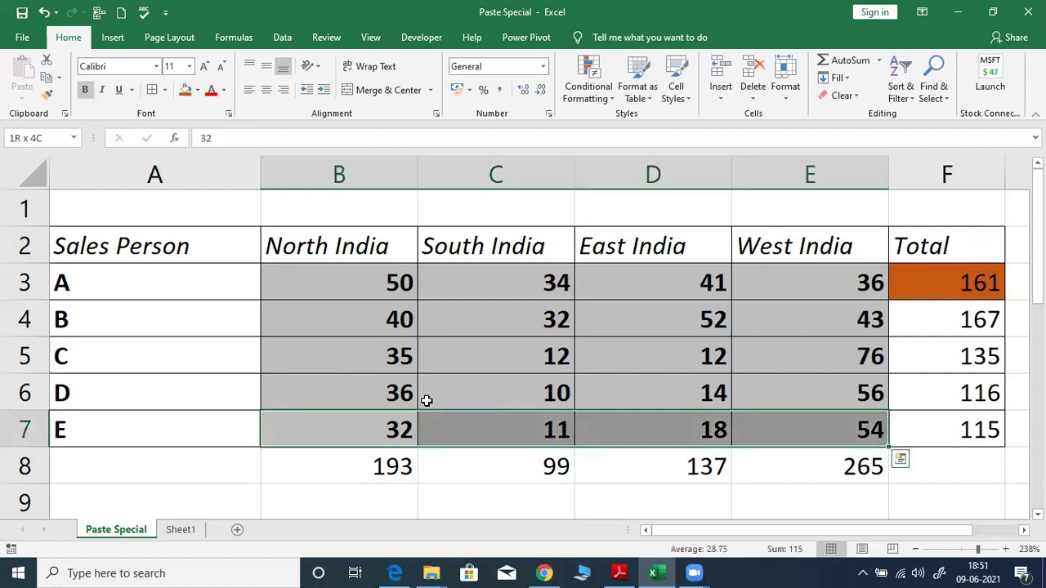
{"action": "key", "text": "ctrl+c"}
{"action": "key", "text": "Down"}
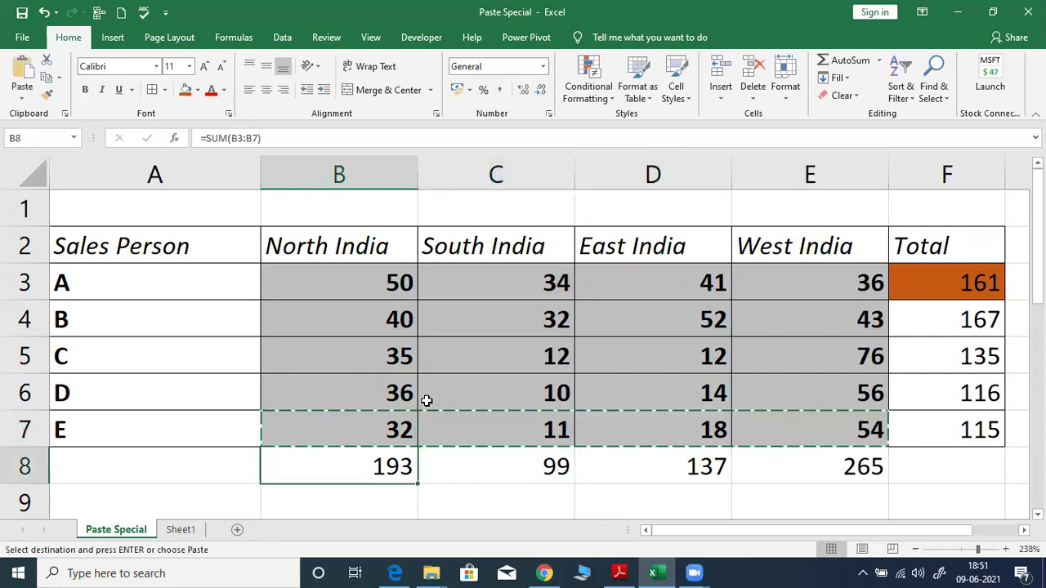
{"action": "key", "text": "ctrl+alt+v"}
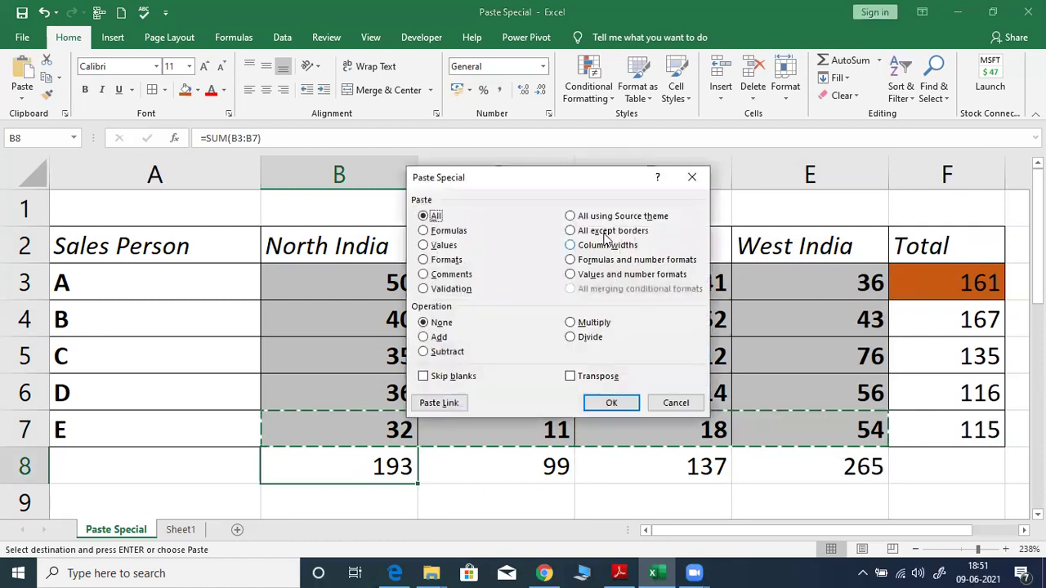
{"action": "key", "text": "x"}
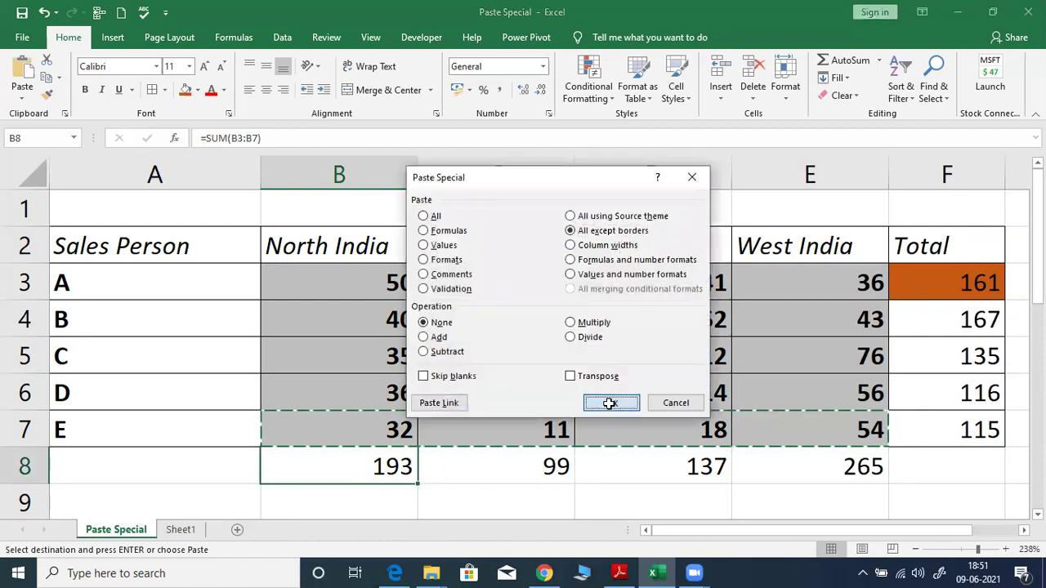
{"action": "key", "text": "Return"}
{"action": "left_click", "coordinate": [423, 488]}
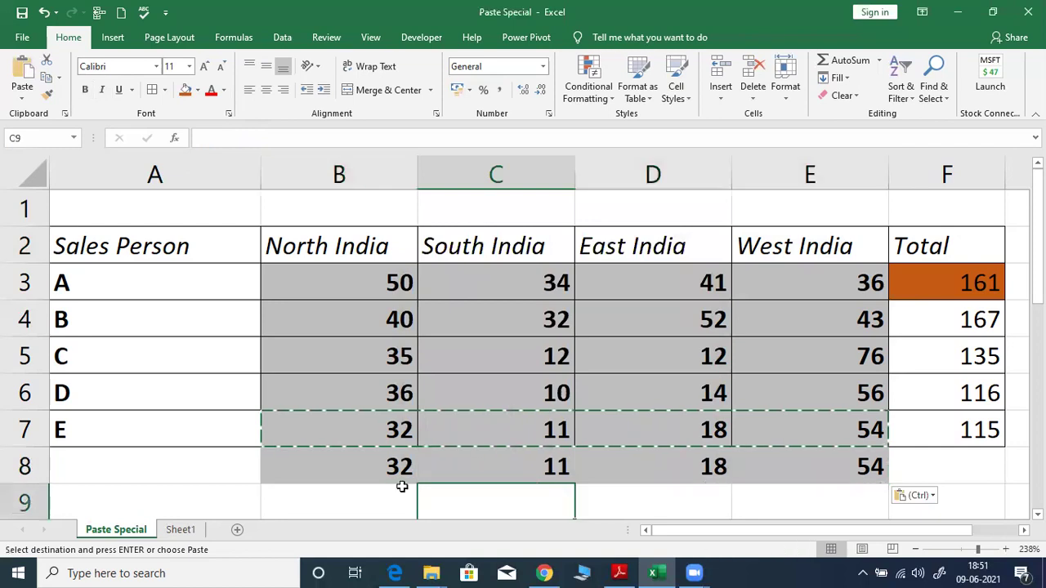
Clear the pending copy and enter an AutoSum total =SUM(B3:B7) in B8
{"action": "scroll", "coordinate": [397, 487], "scroll_direction": "down", "scroll_amount": 1}
{"action": "key", "text": "Escape"}
{"action": "scroll", "coordinate": [397, 487], "scroll_direction": "down", "scroll_amount": 1}
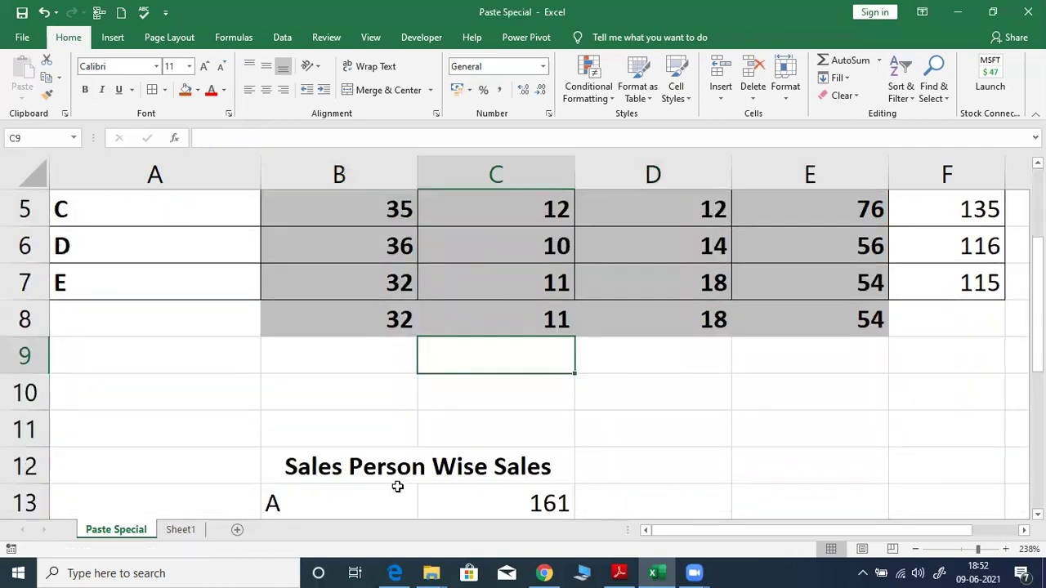
{"action": "key", "text": "Left"}
{"action": "key", "text": "Left"}
{"action": "key", "text": "Up"}
{"action": "key", "text": "Up"}
{"action": "key", "text": "ctrl+Up"}
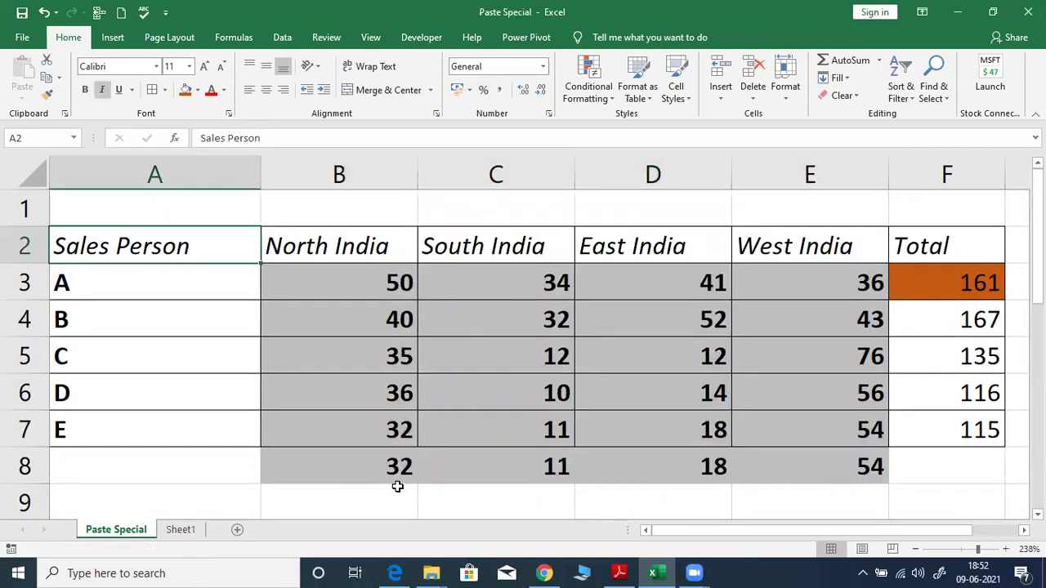
{"action": "key", "text": "Right"}
{"action": "key", "text": "ctrl+Down"}
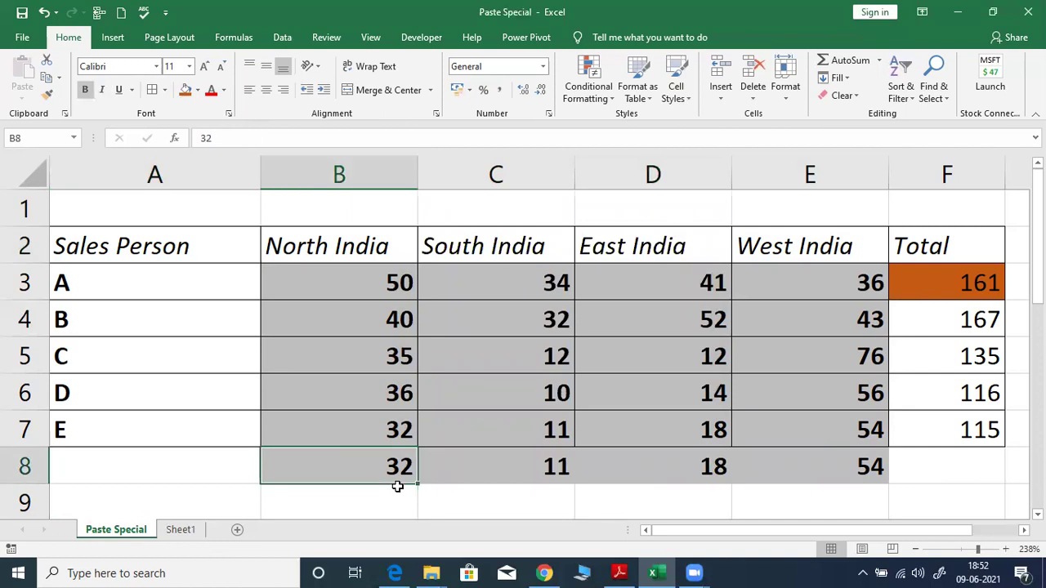
{"action": "key", "text": "alt+equal"}
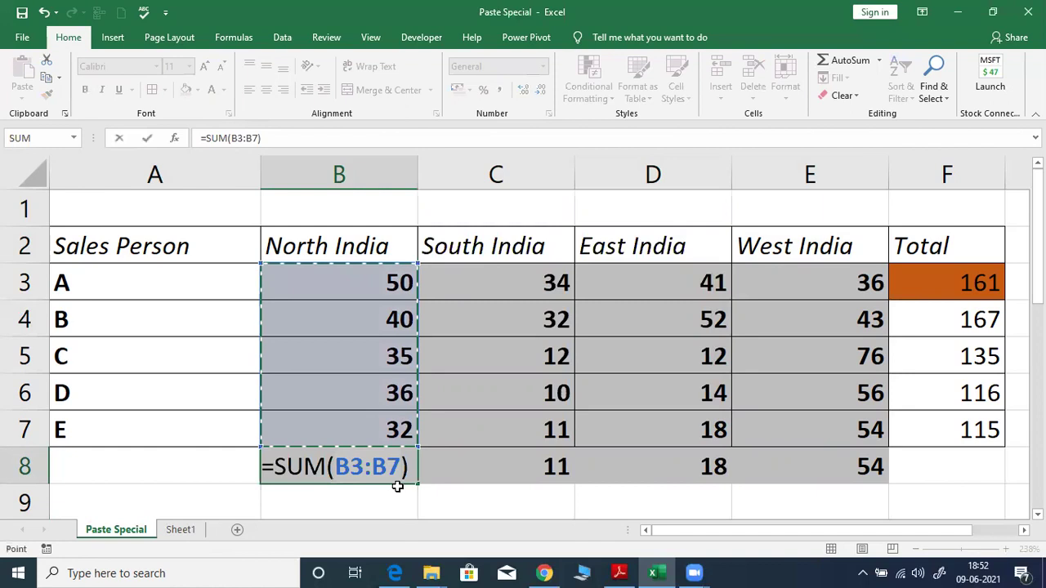
{"action": "key", "text": "ctrl+Return"}
Copy the B8 sum formula across C8:E8, giving totals 99, 137 and 265
{"action": "key", "text": "ctrl+c"}
{"action": "key", "text": "shift+Right"}
{"action": "key", "text": "shift+Right"}
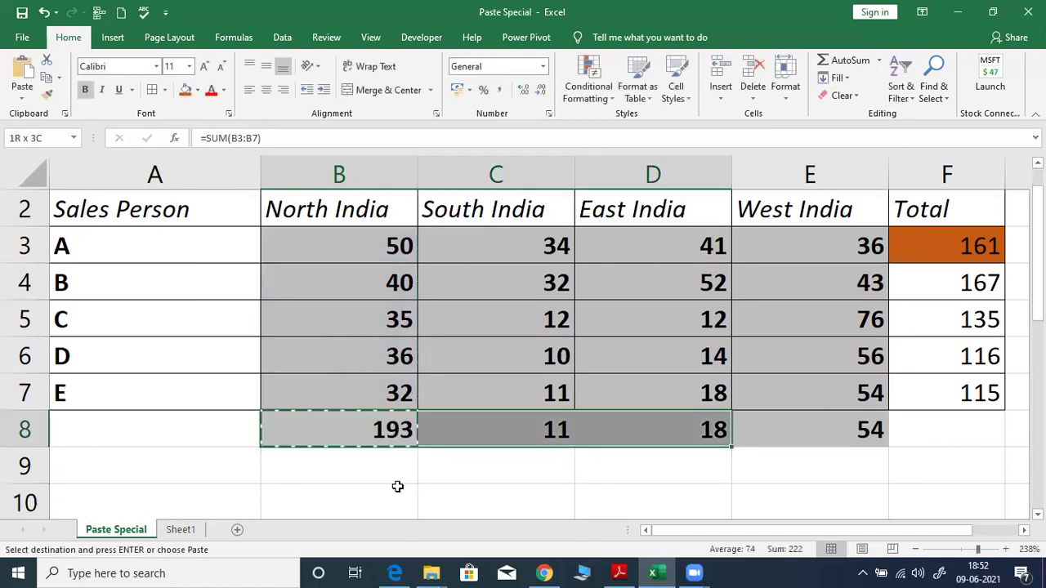
{"action": "key", "text": "shift+Right"}
{"action": "key", "text": "ctrl+v"}
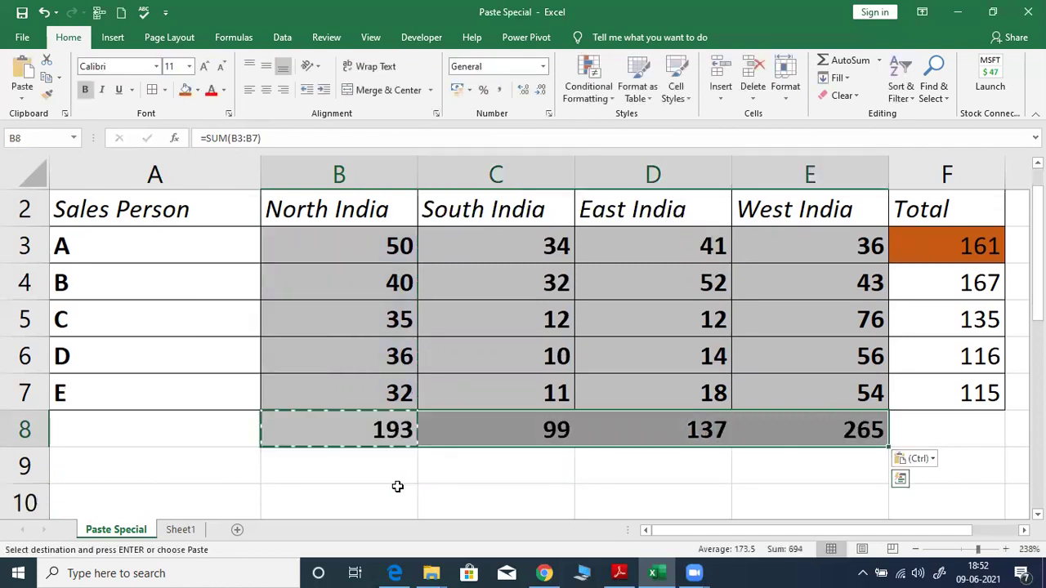
{"action": "left_click", "coordinate": [398, 487]}
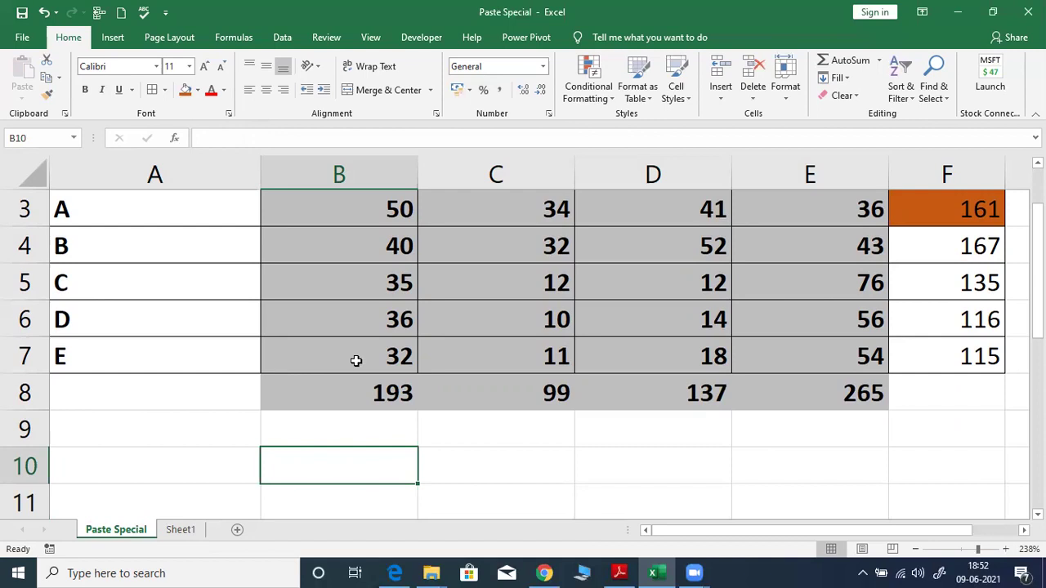
Apply a Bottom Double Border under the totals 193, 99, 137 and 265 in B8:E8
{"action": "left_click", "coordinate": [335, 390]}
{"action": "left_click", "coordinate": [777, 395], "text": "shift"}
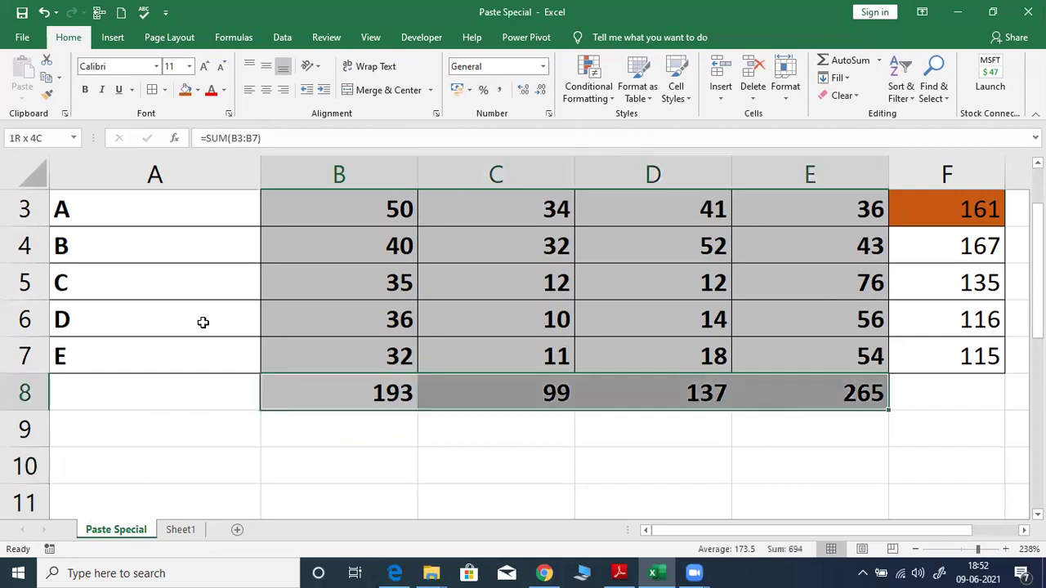
{"action": "left_click", "coordinate": [167, 90]}
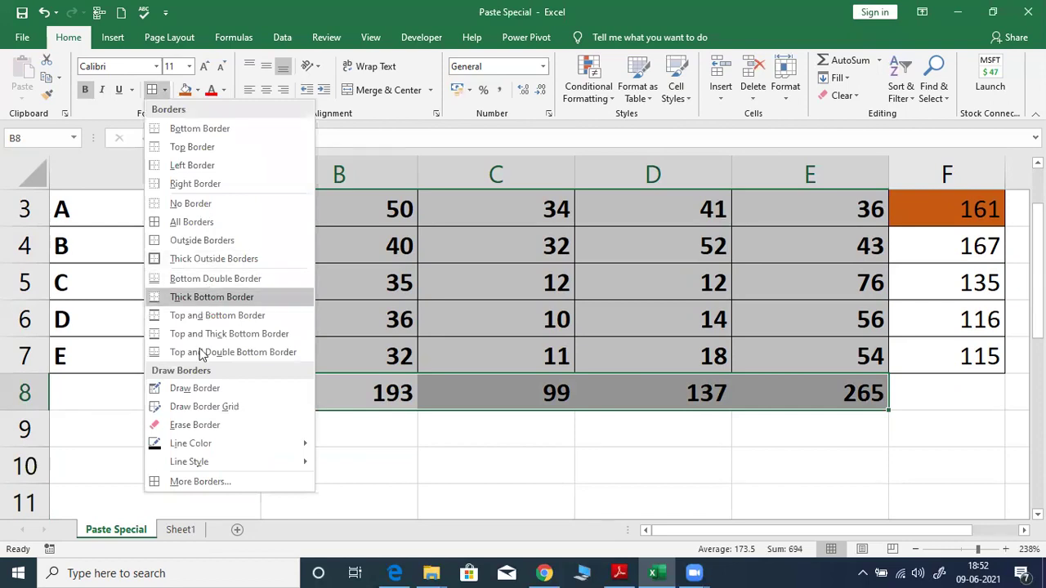
{"action": "left_click", "coordinate": [219, 279]}
{"action": "left_click", "coordinate": [433, 472]}
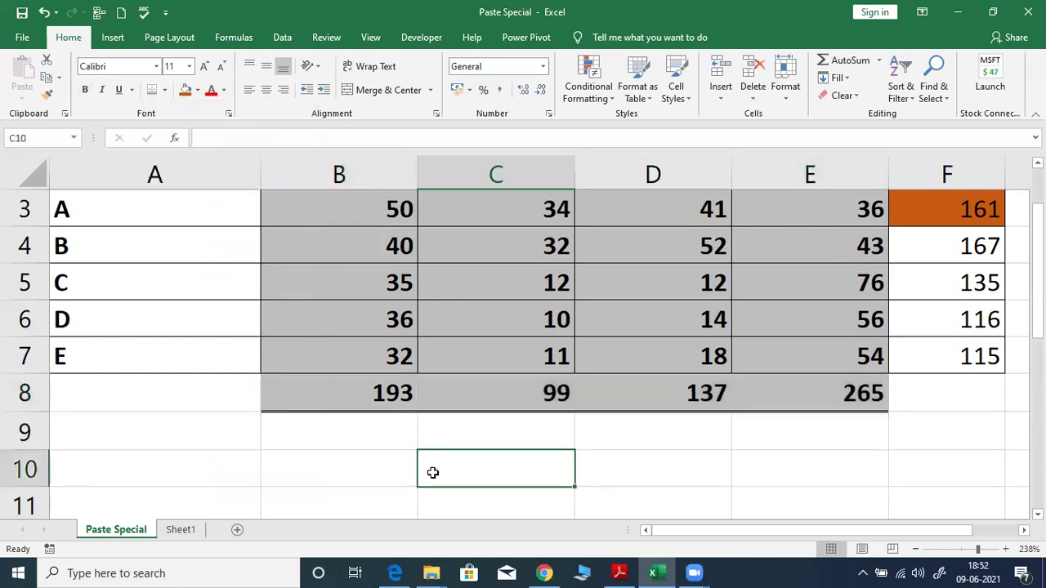
{"action": "key", "text": "Up"}
{"action": "key", "text": "Up"}
{"action": "key", "text": "Up"}
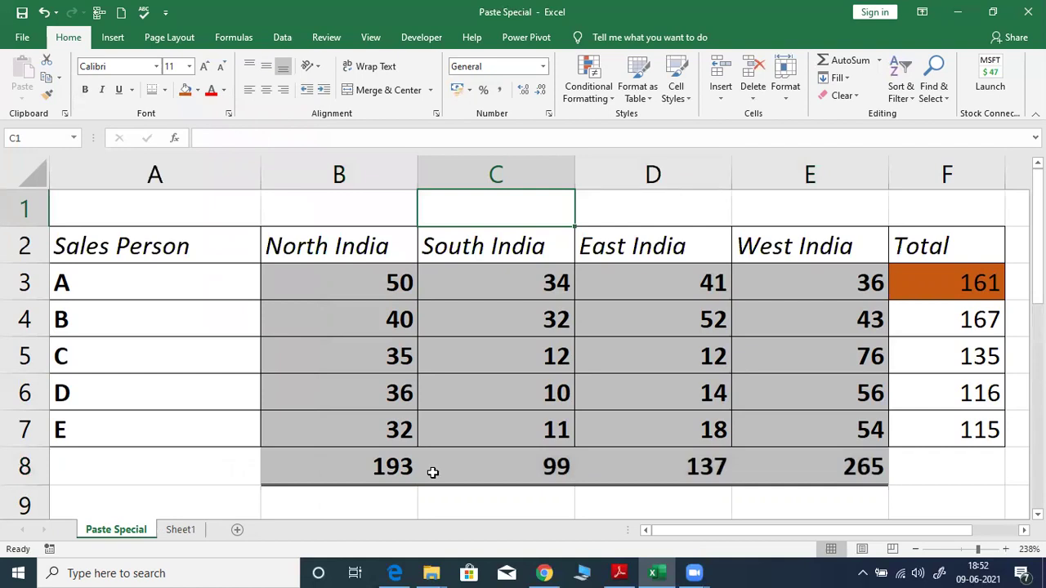
{"action": "key", "text": "Down"}
{"action": "key", "text": "Down"}
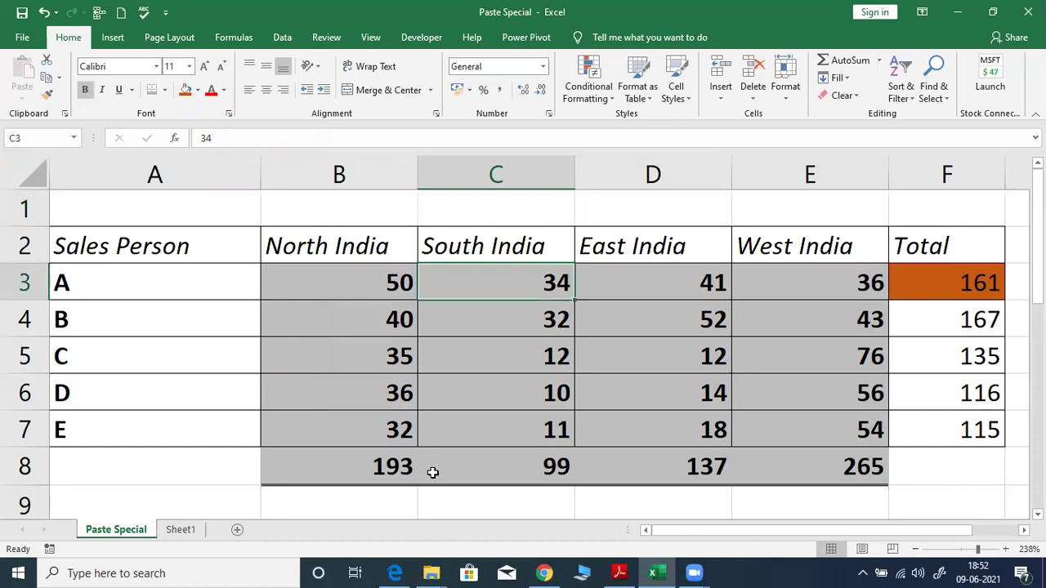